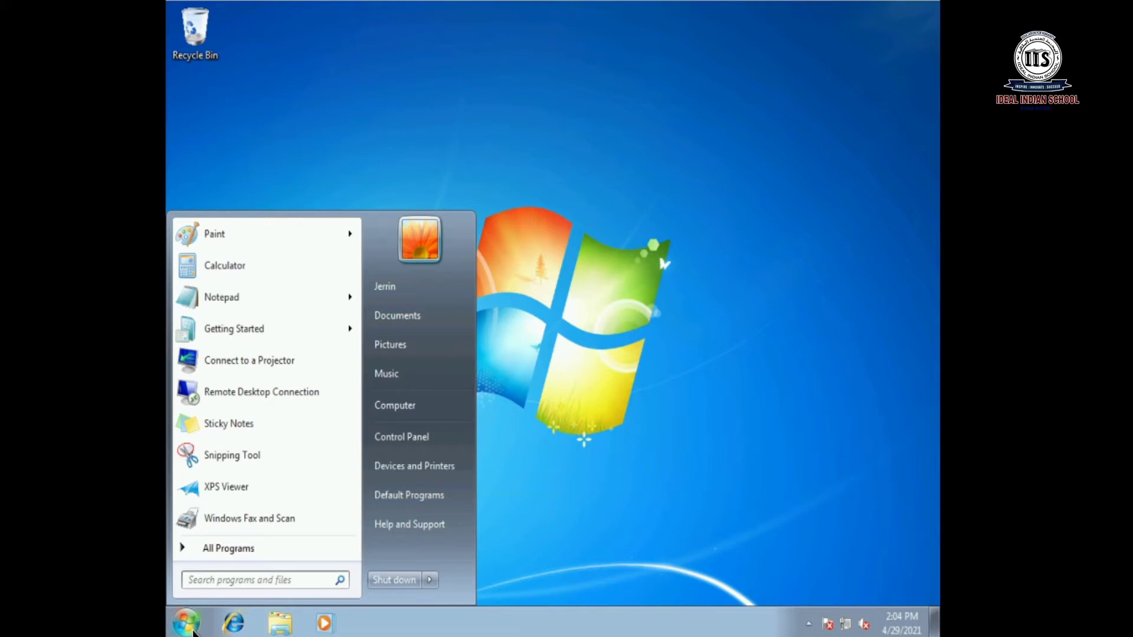
Show the Start menu's full program list, return to its main list, and close the menu
{"action": "left_click", "coordinate": [214, 548]}
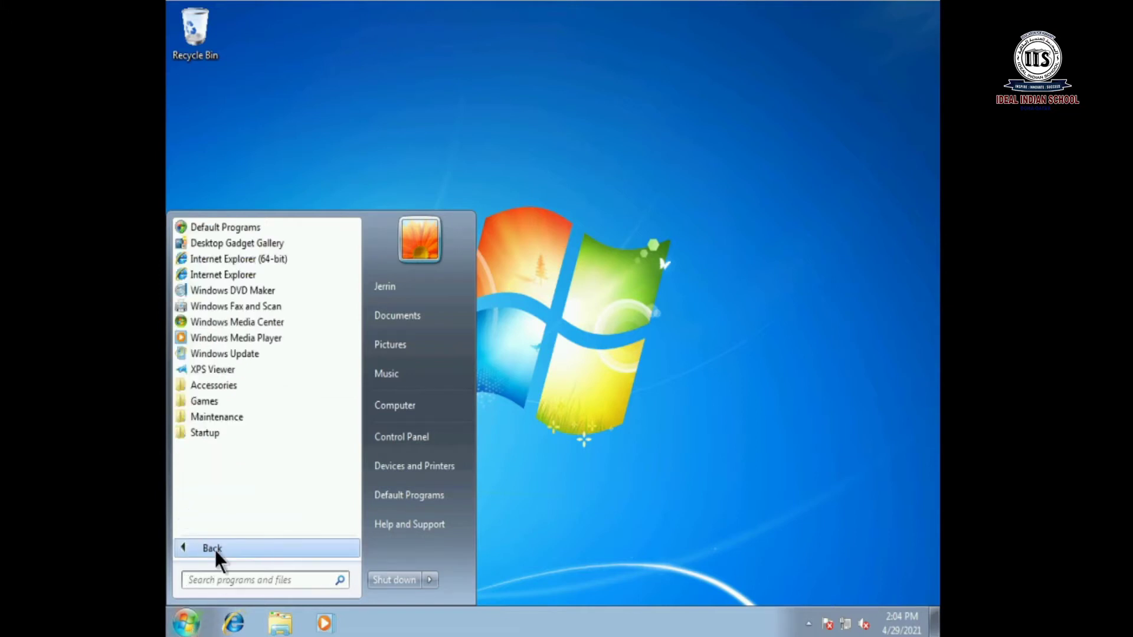
{"action": "left_click", "coordinate": [213, 548]}
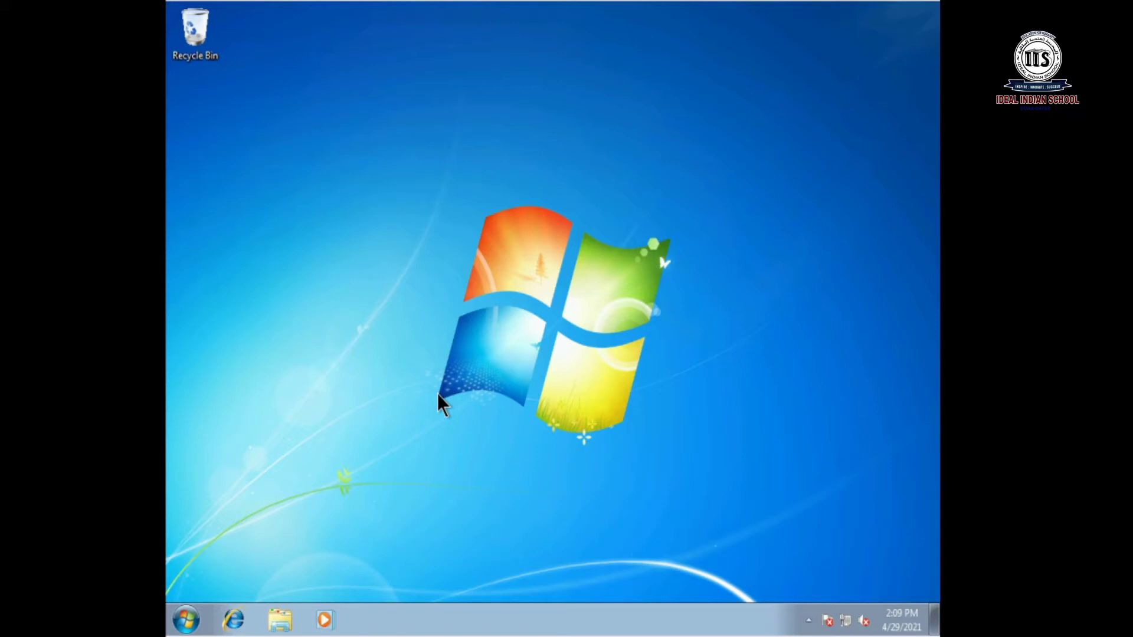
{"action": "left_click", "coordinate": [186, 620]}
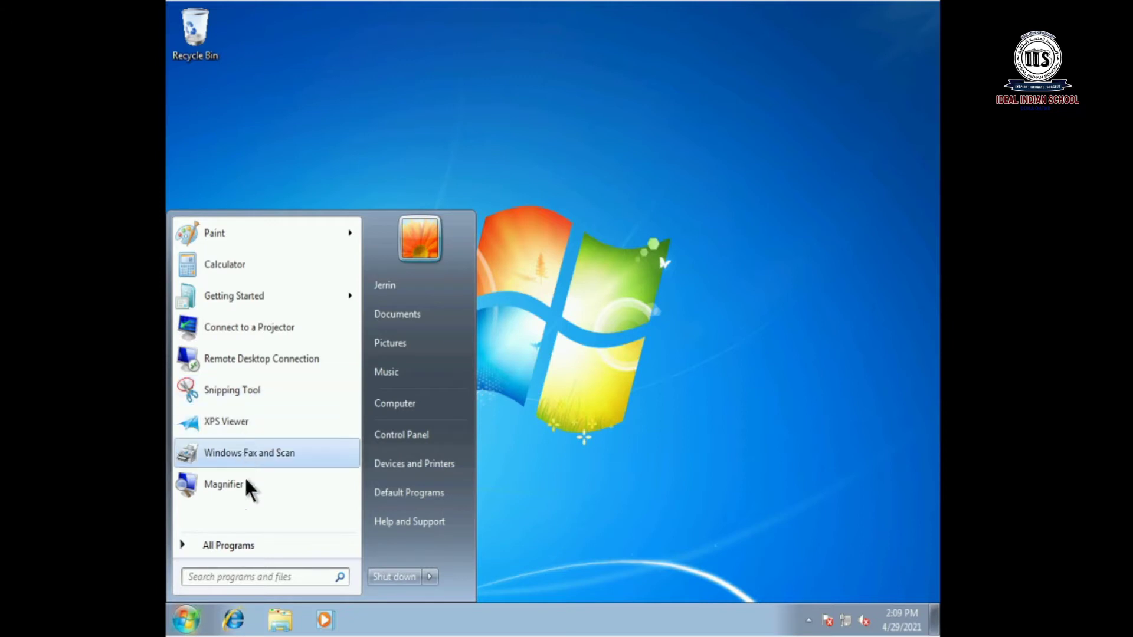
{"action": "left_click", "coordinate": [242, 544]}
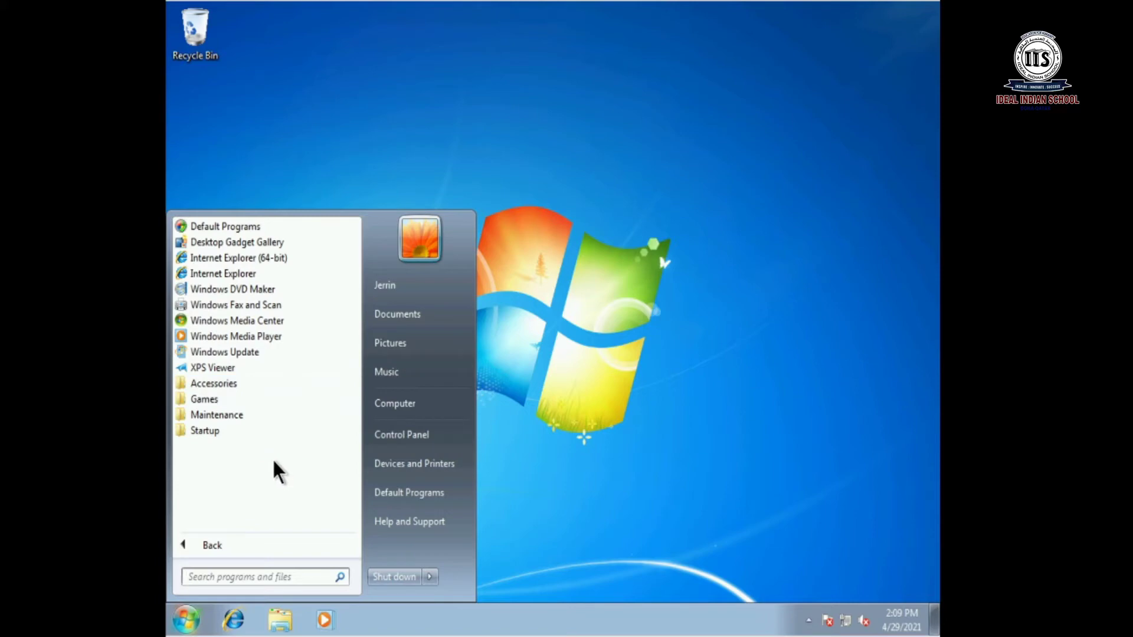
{"action": "left_click", "coordinate": [263, 544]}
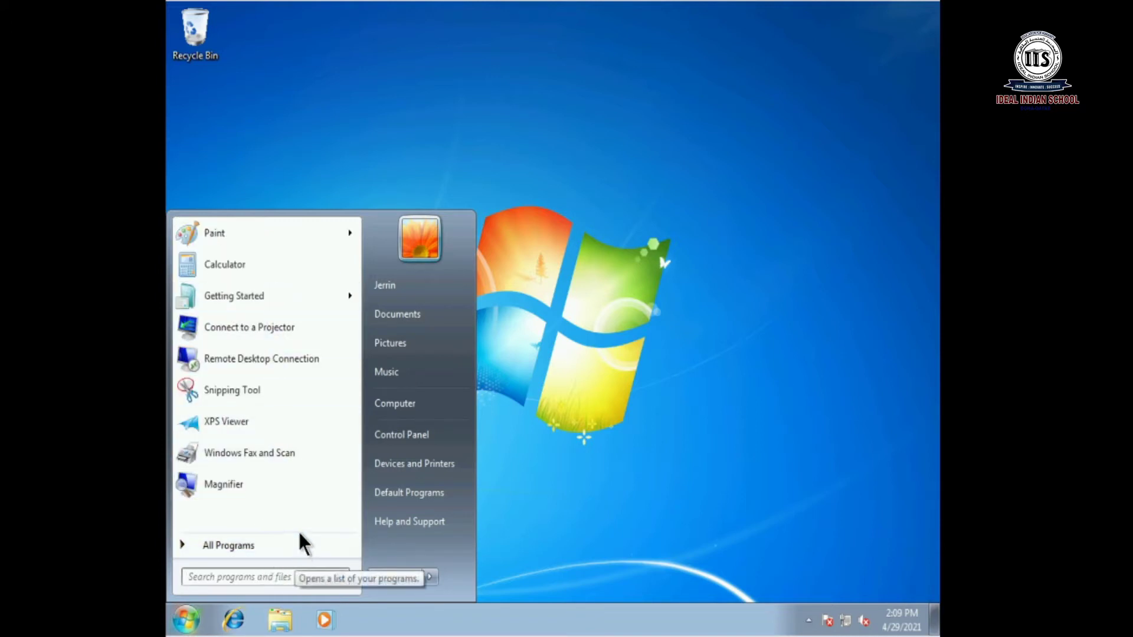
{"action": "left_click", "coordinate": [671, 518]}
Pin WordPad from the Accessories programs to the Start menu and return to the main program list
{"action": "left_click", "coordinate": [187, 621]}
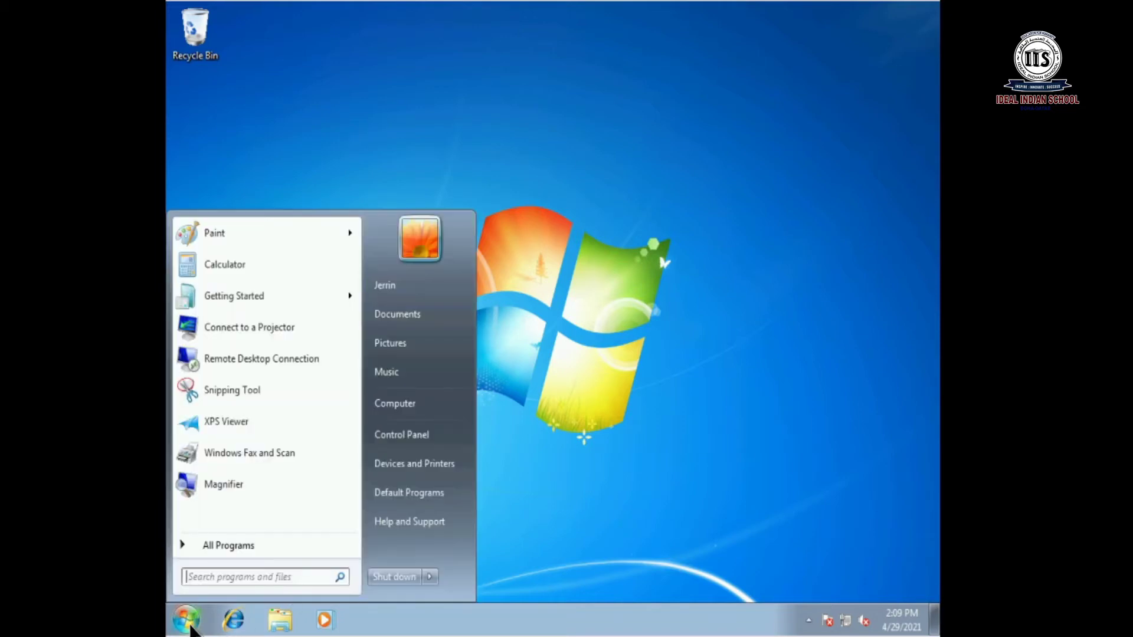
{"action": "left_click", "coordinate": [236, 546]}
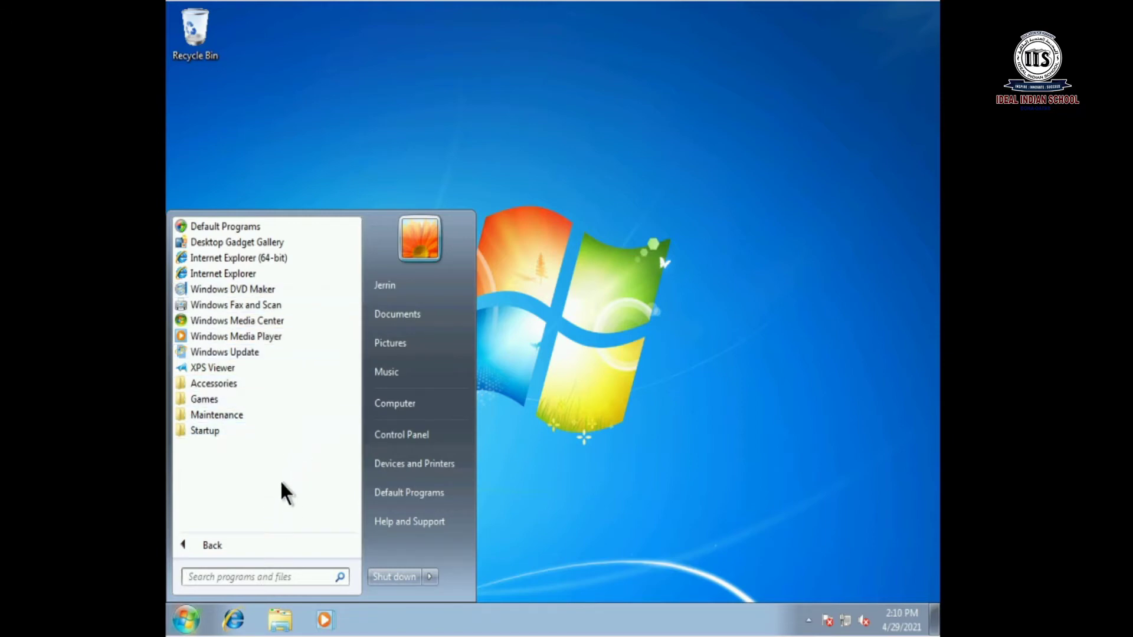
{"action": "left_click", "coordinate": [229, 383]}
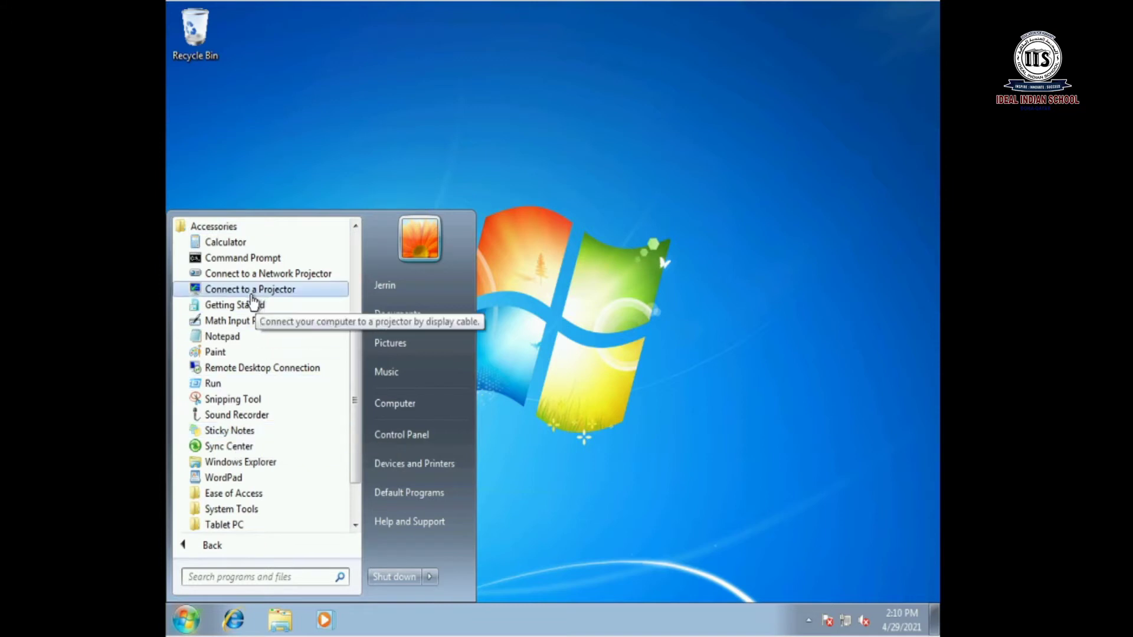
{"action": "right_click", "coordinate": [258, 479]}
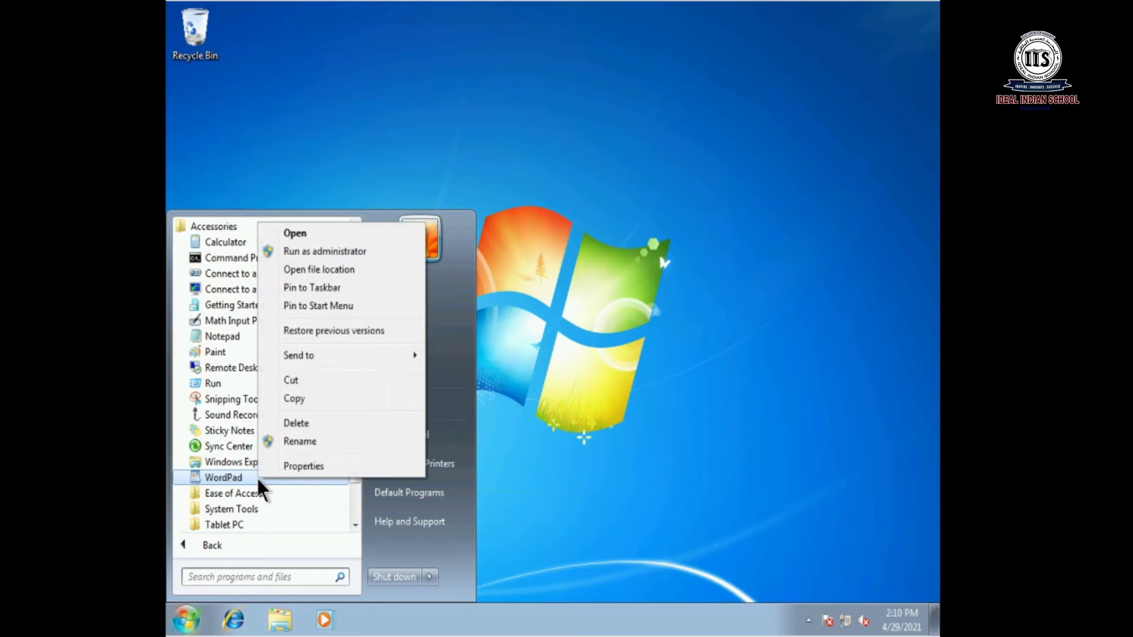
{"action": "left_click", "coordinate": [349, 302]}
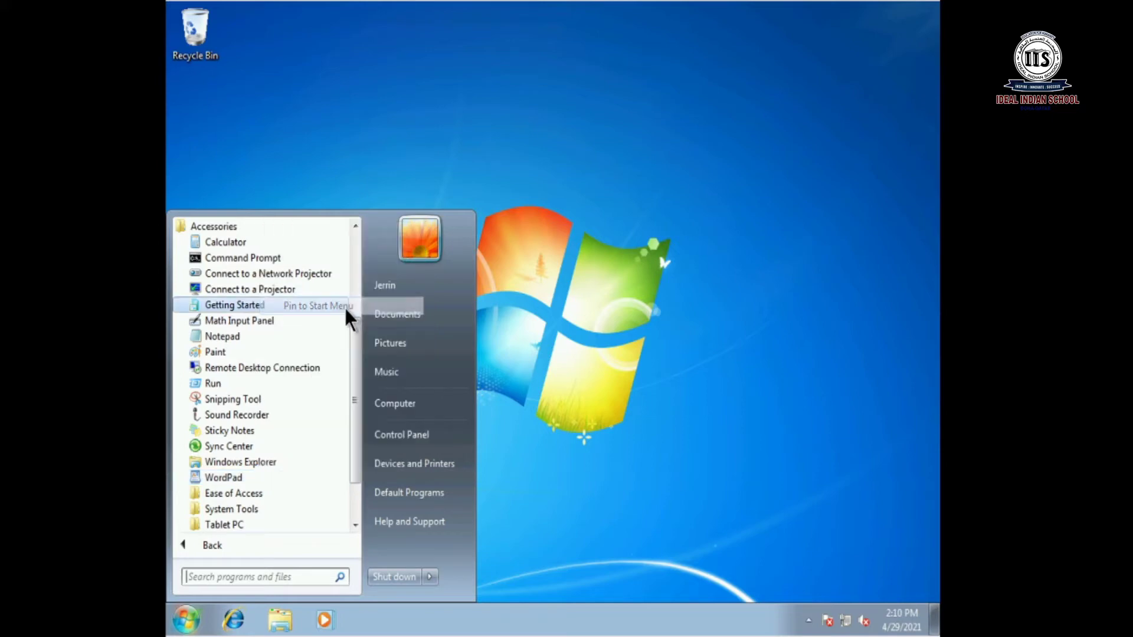
{"action": "left_click", "coordinate": [258, 539]}
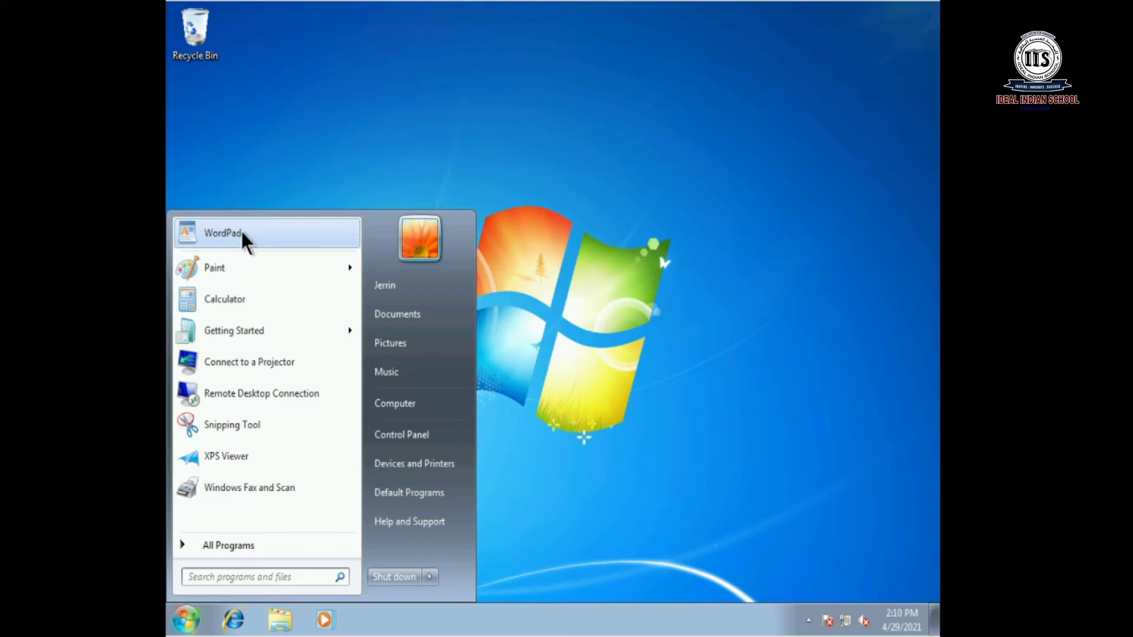
Unpin WordPad from the Start menu
{"action": "right_click", "coordinate": [291, 244]}
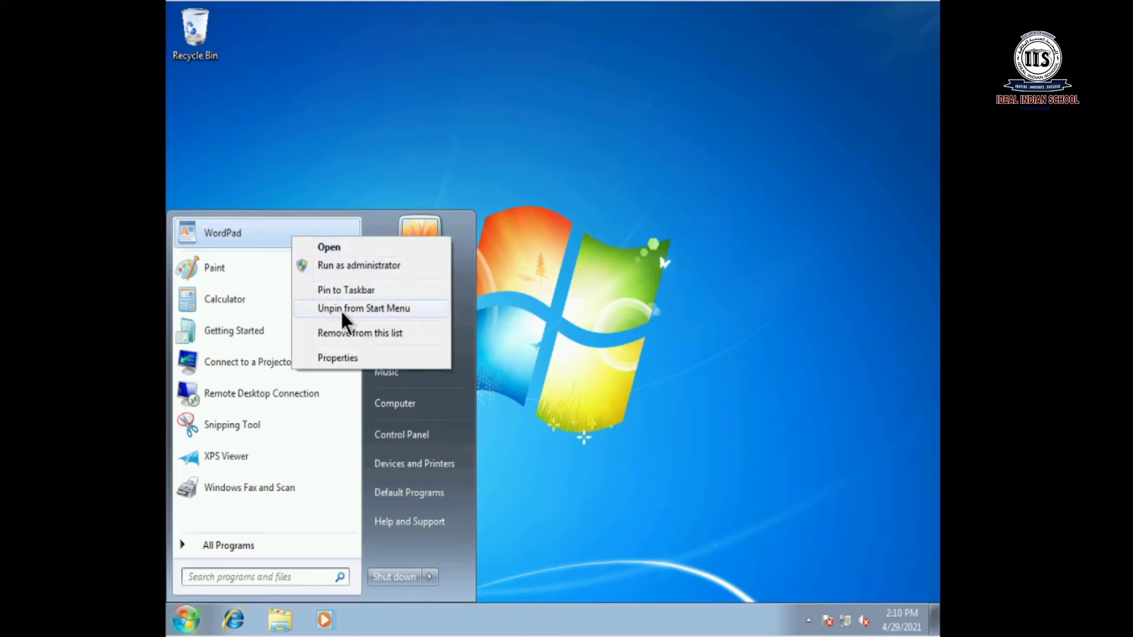
{"action": "left_click", "coordinate": [362, 313]}
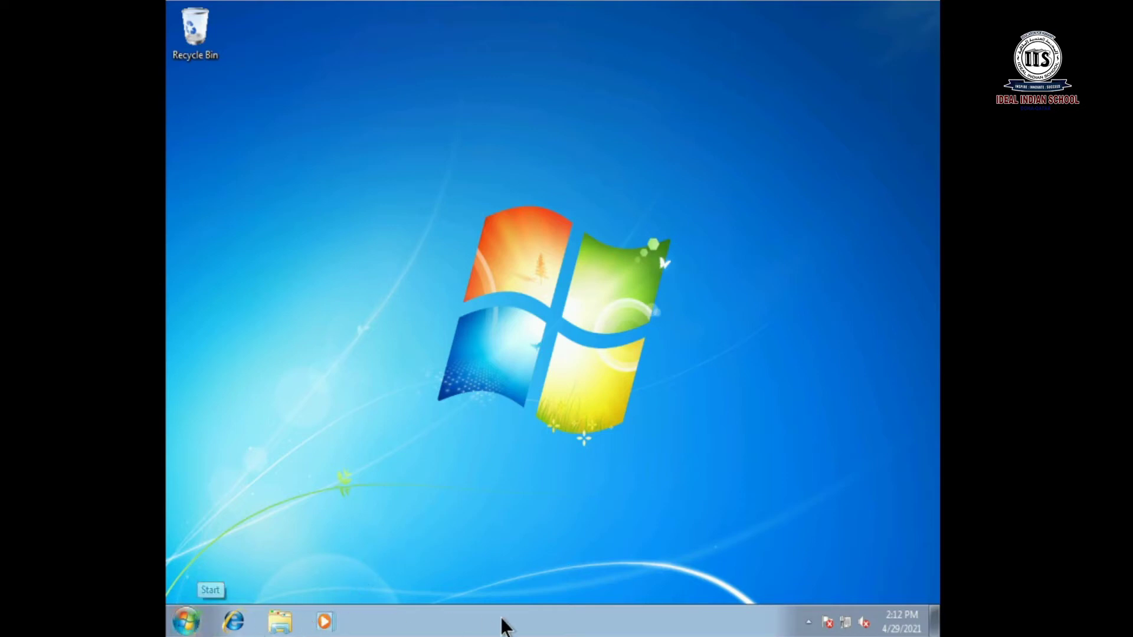
Open Paint from the Start menu, preview its running window from the taskbar, and close it
{"action": "mouse_move", "coordinate": [893, 627]}
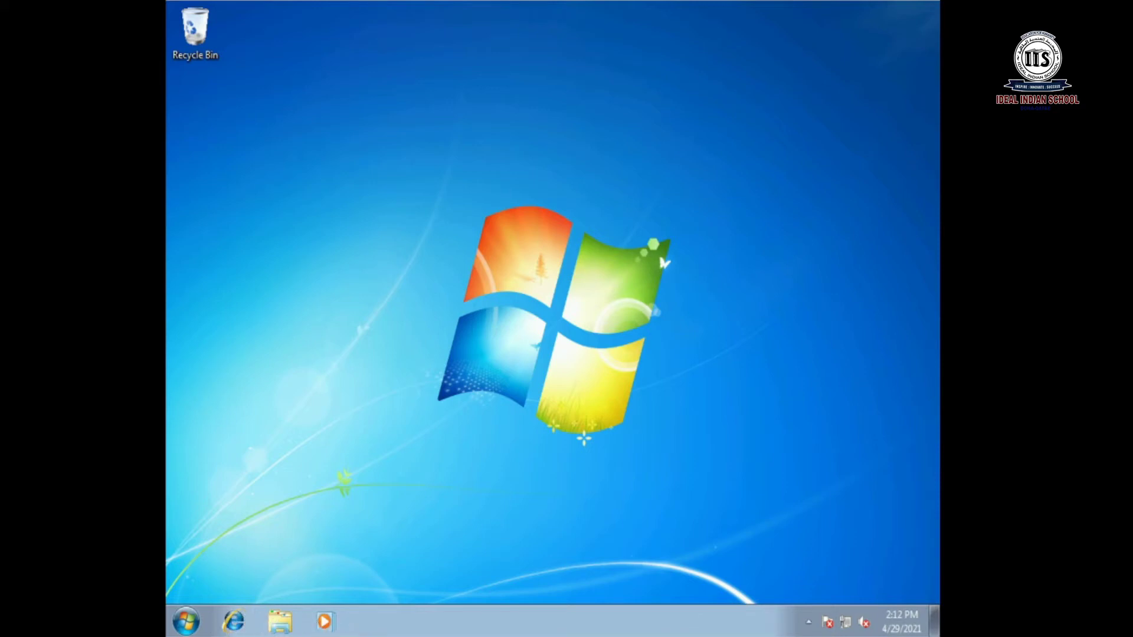
{"action": "left_click", "coordinate": [186, 620]}
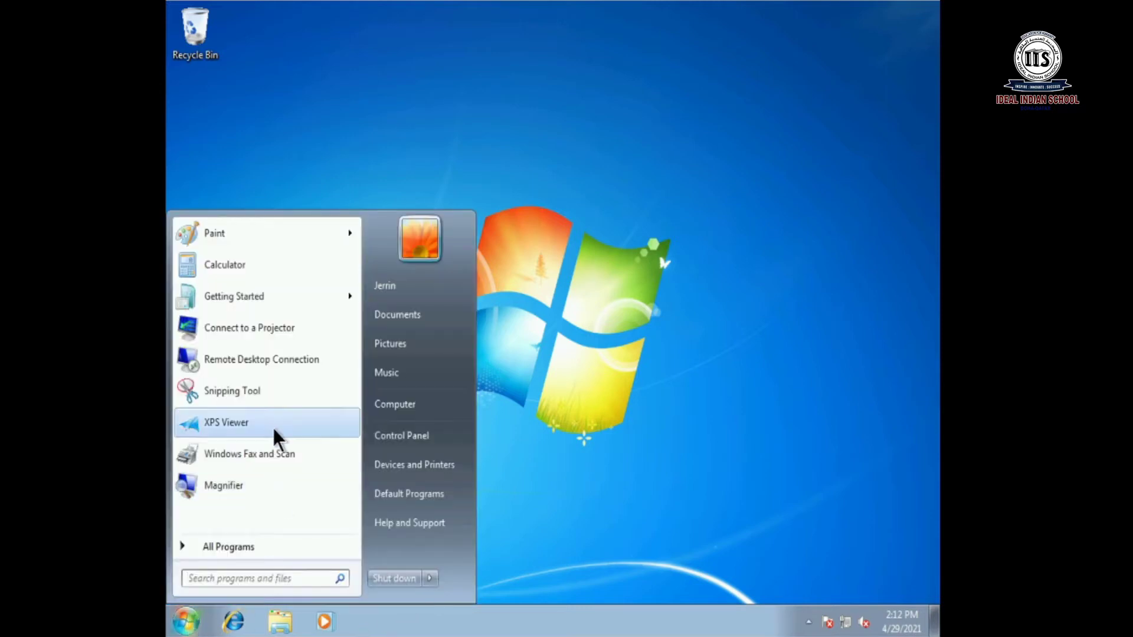
{"action": "left_click", "coordinate": [235, 233]}
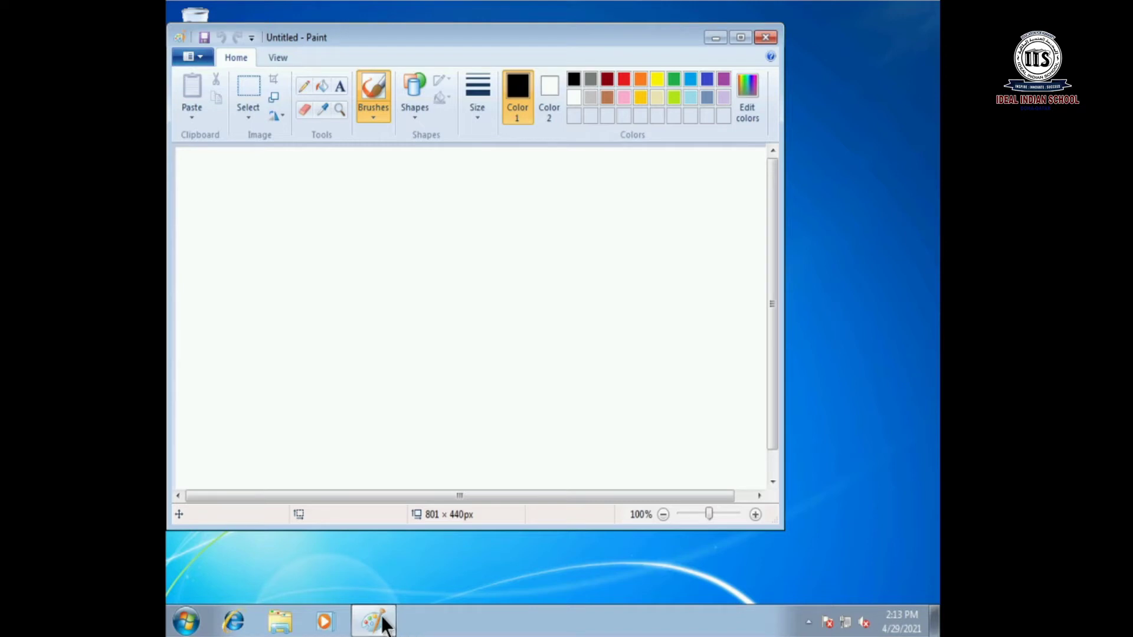
{"action": "mouse_move", "coordinate": [383, 625]}
{"action": "mouse_move", "coordinate": [383, 596]}
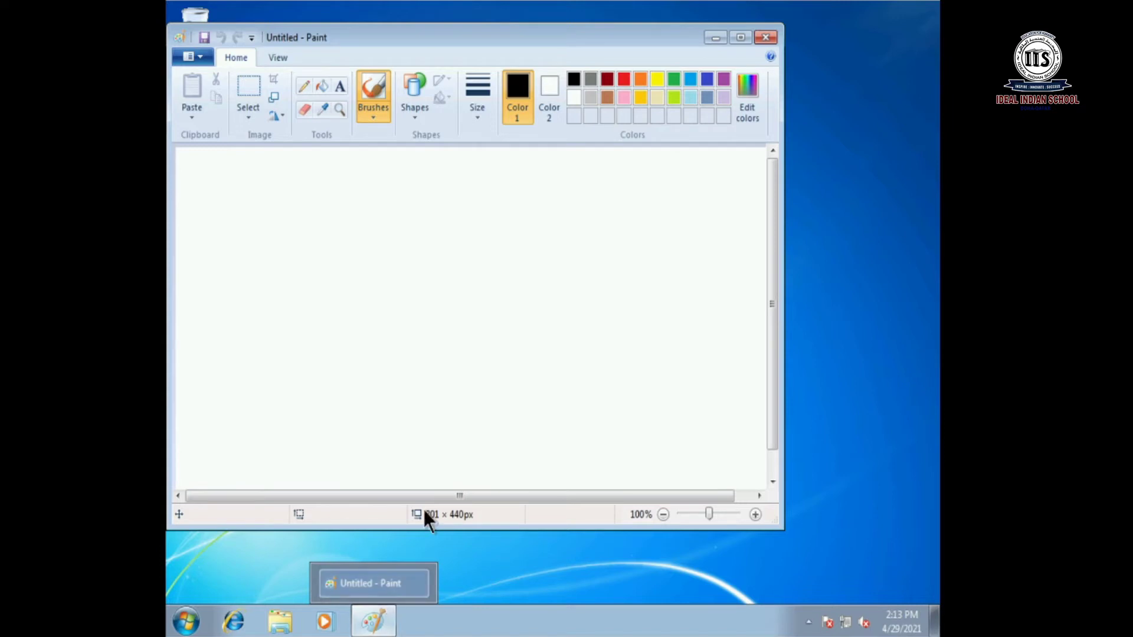
{"action": "left_click", "coordinate": [769, 35]}
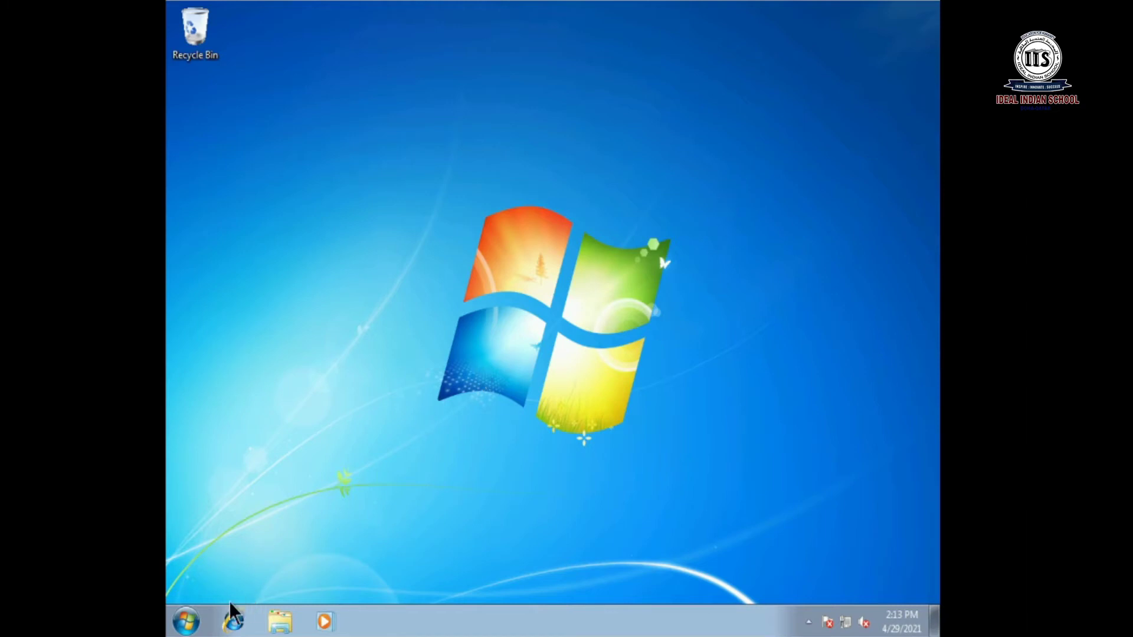
Pin Paint from the Accessories programs to the taskbar and close the Start menu
{"action": "left_click", "coordinate": [184, 623]}
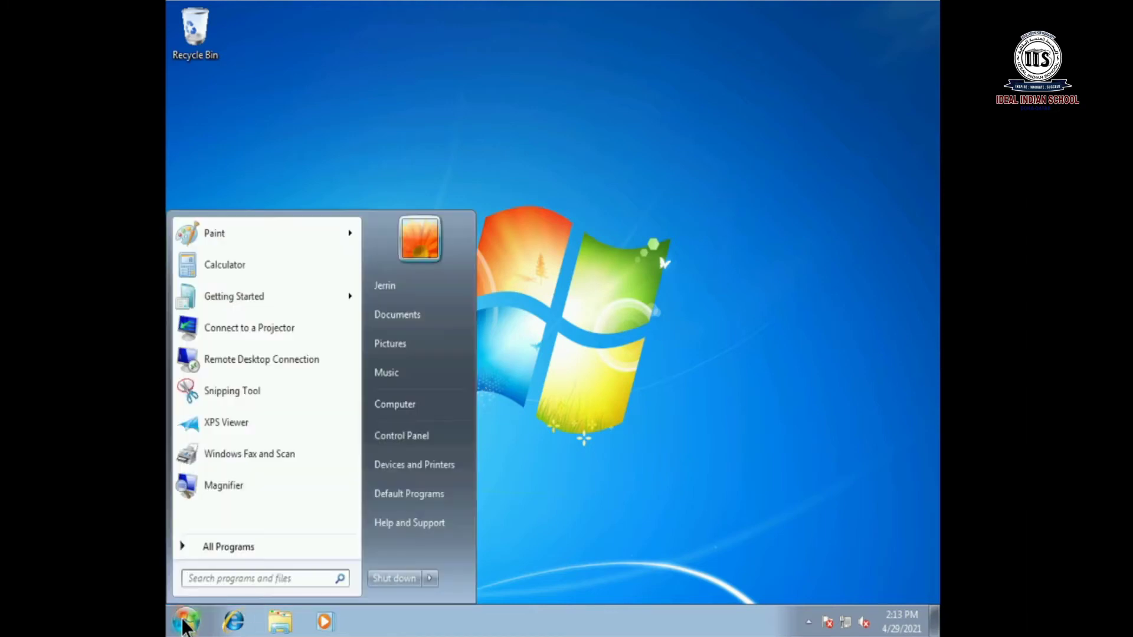
{"action": "left_click", "coordinate": [224, 549]}
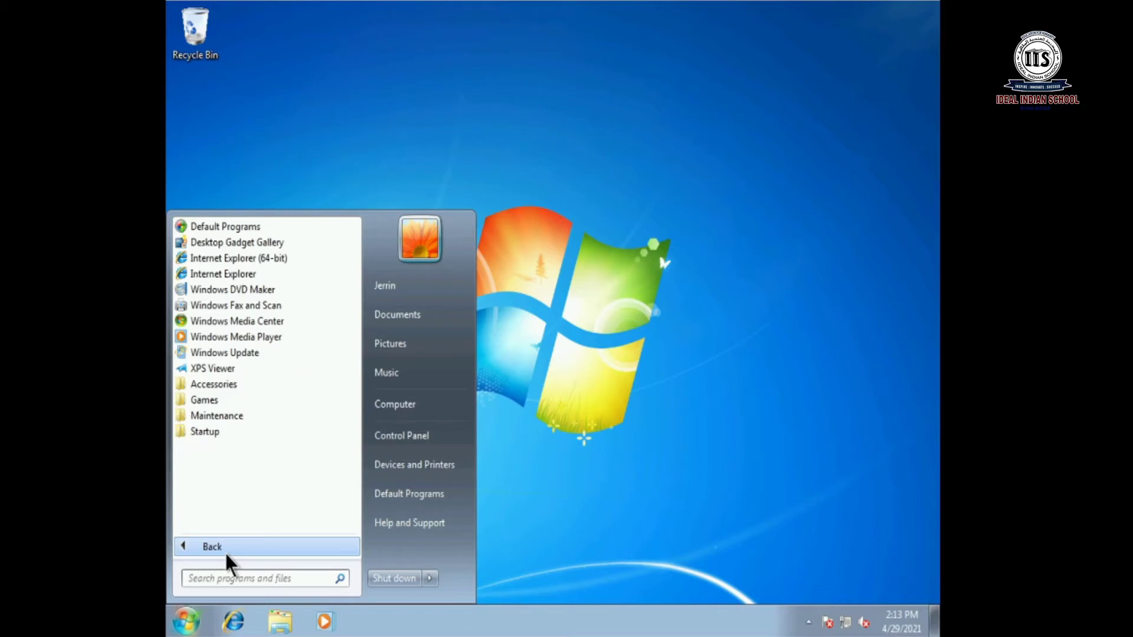
{"action": "left_click", "coordinate": [239, 383]}
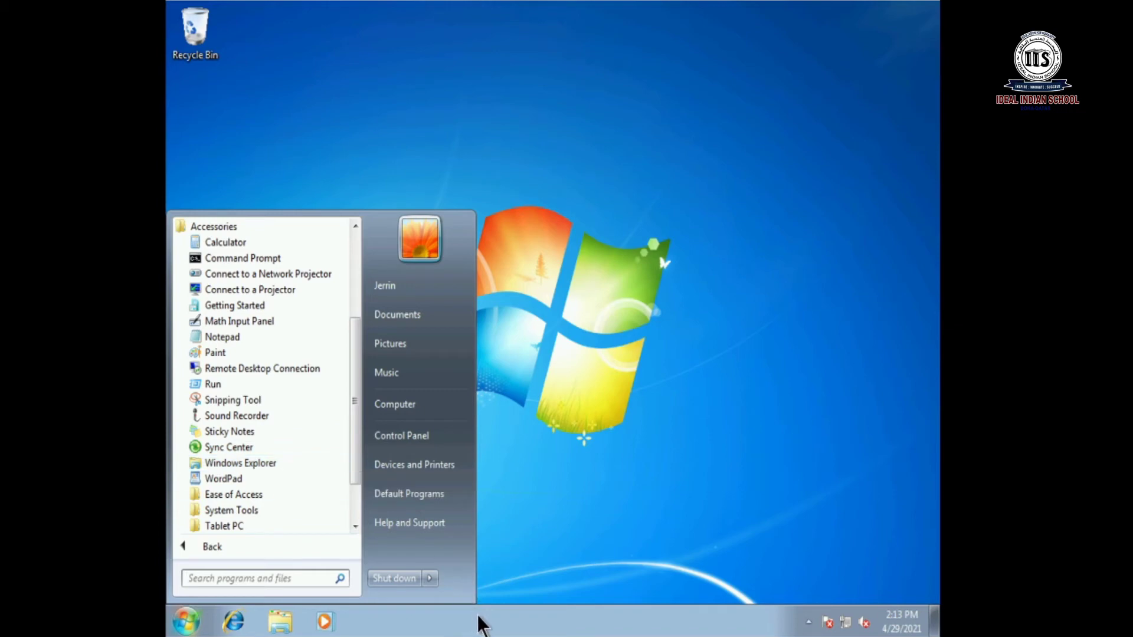
{"action": "right_click", "coordinate": [247, 361]}
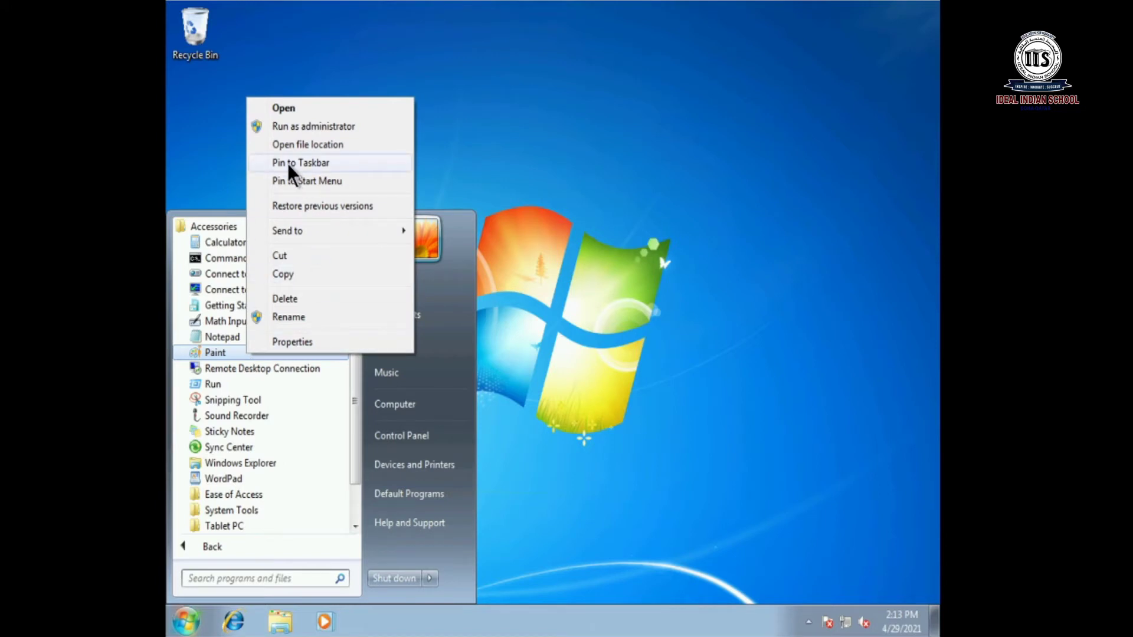
{"action": "left_click", "coordinate": [345, 157]}
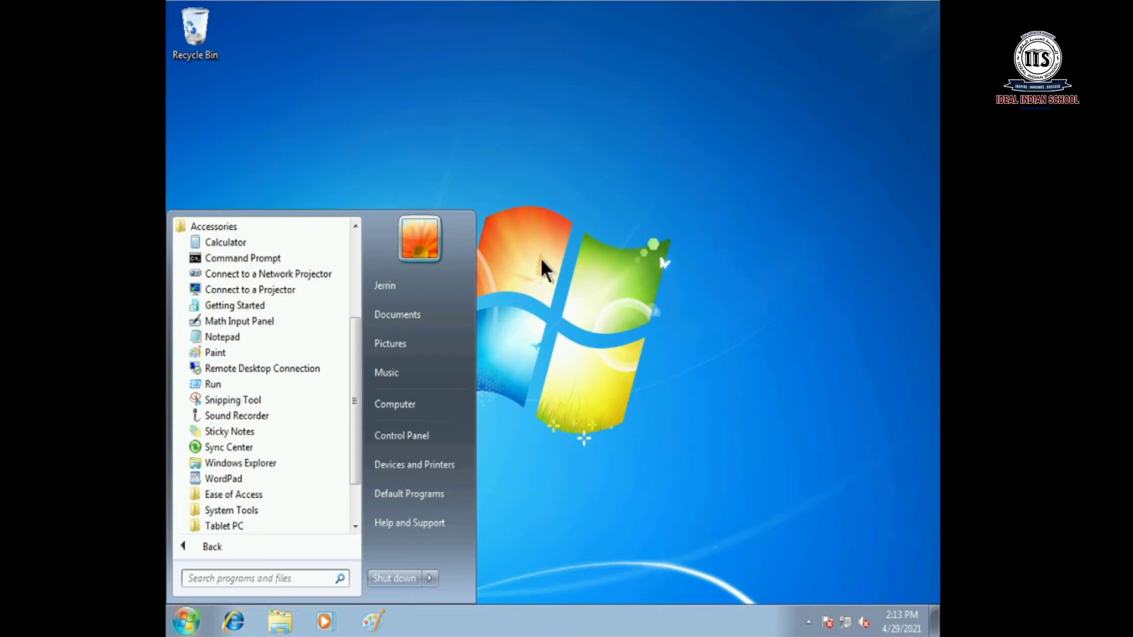
{"action": "left_click", "coordinate": [644, 383]}
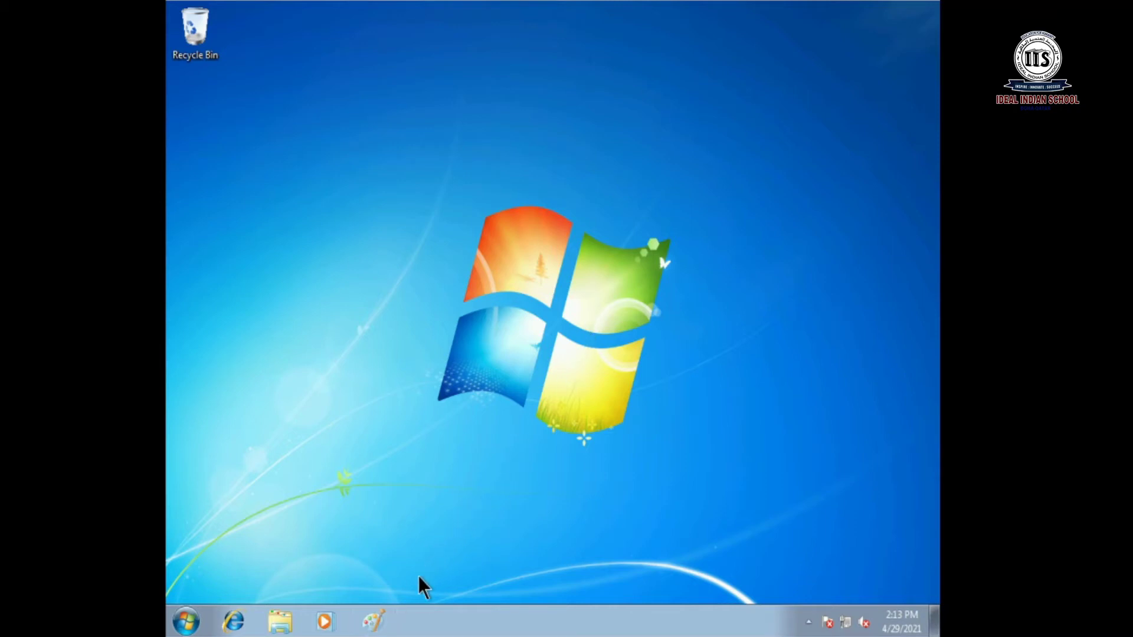
Test Paint's pinned taskbar shortcut, closing the launched window again, and unpin Paint from the taskbar
{"action": "left_click", "coordinate": [381, 621]}
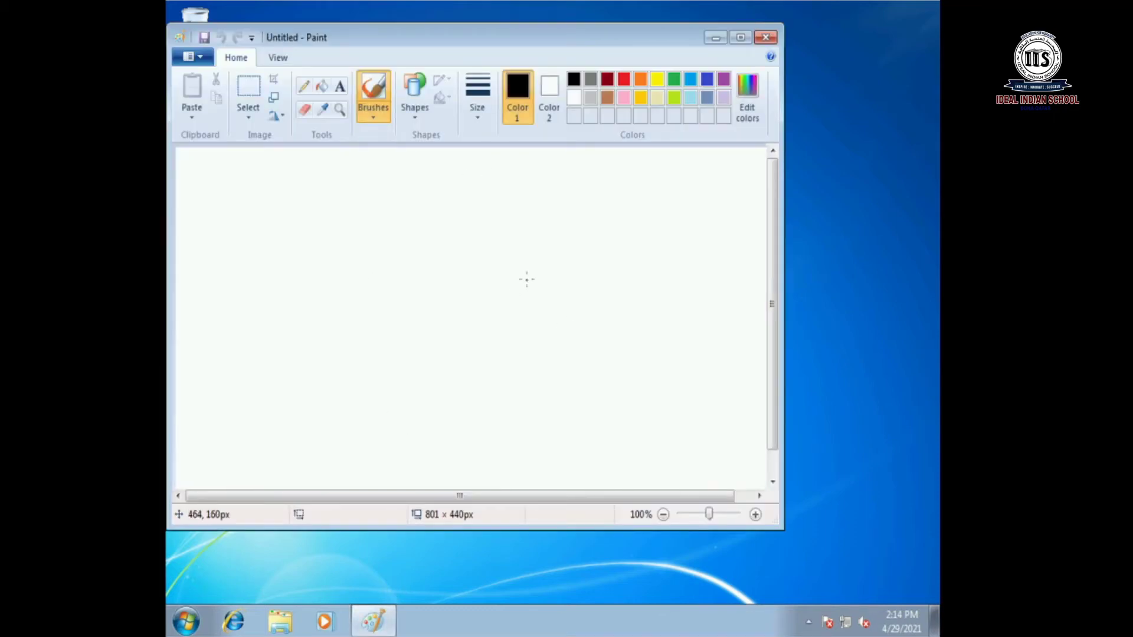
{"action": "left_click", "coordinate": [765, 39]}
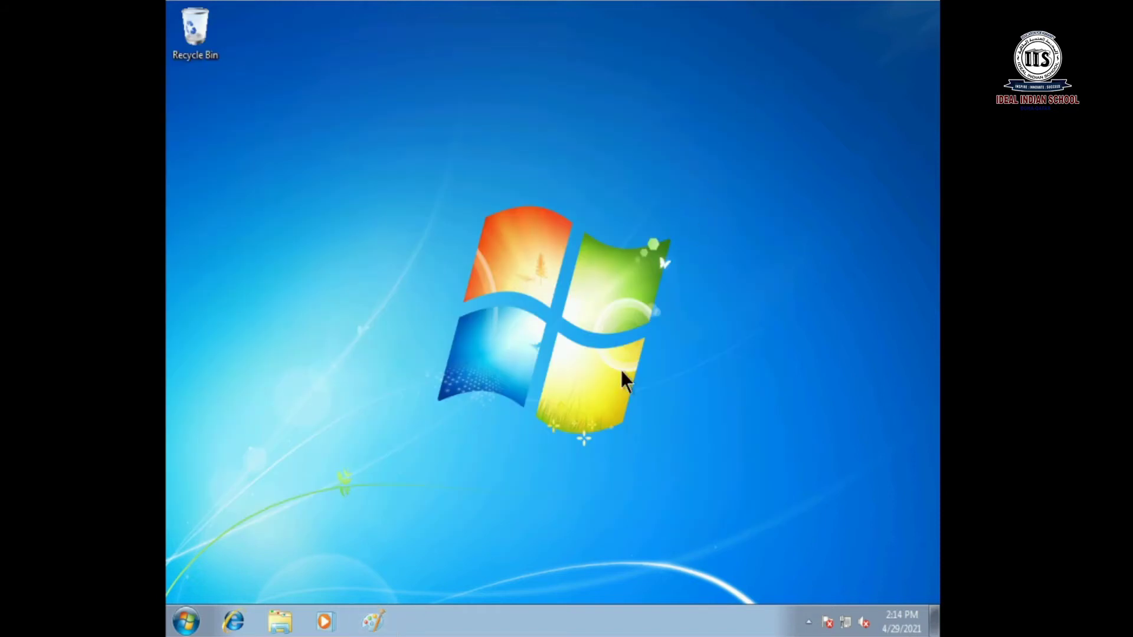
{"action": "right_click", "coordinate": [377, 628]}
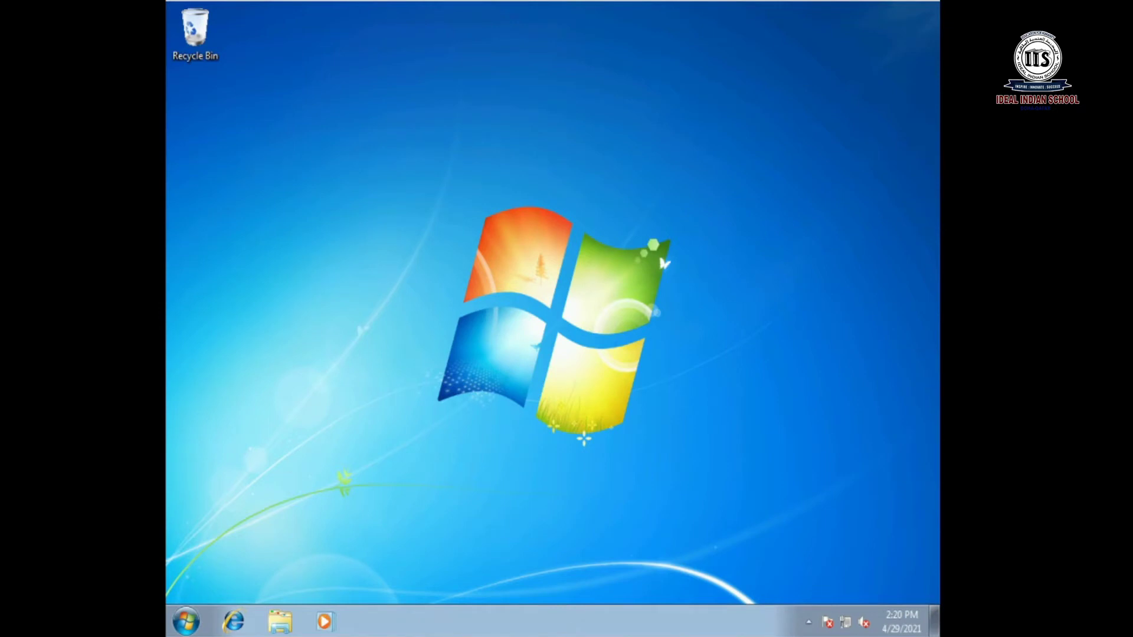
Open Paint, Calculator and WordPad from the Start menu, keeping all three windows open together
{"action": "left_click", "coordinate": [186, 621]}
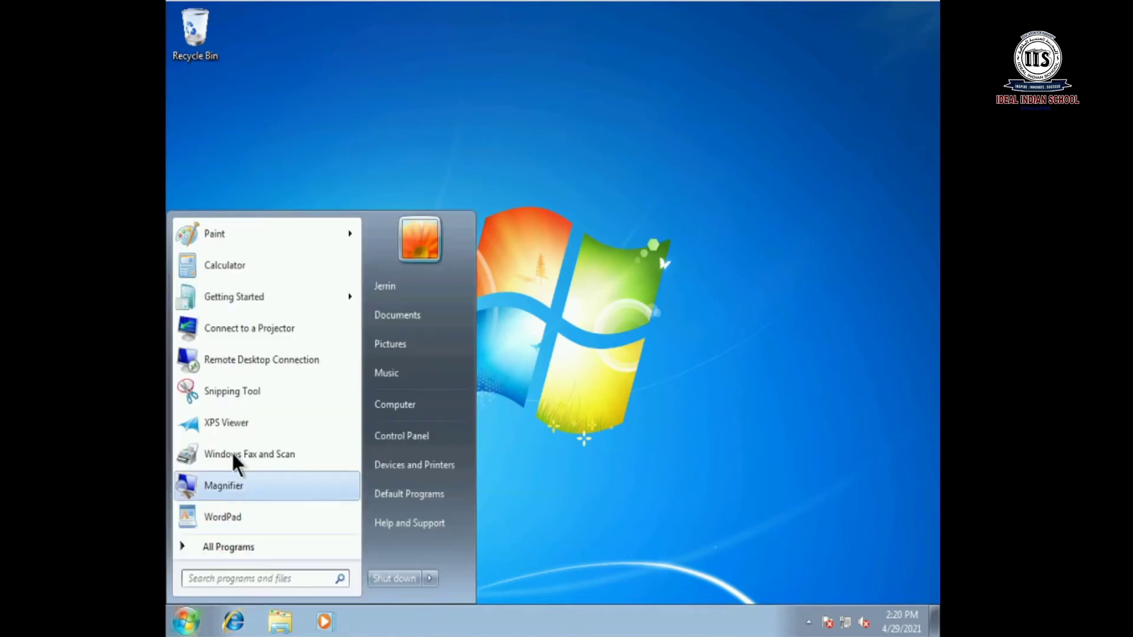
{"action": "left_click", "coordinate": [227, 234]}
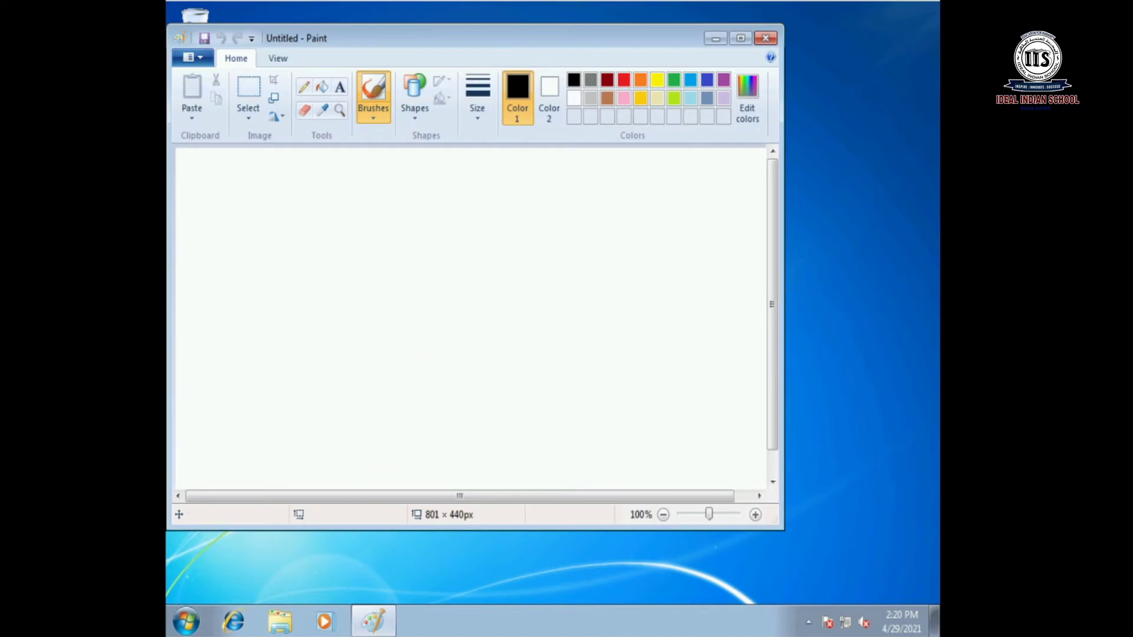
{"action": "left_click", "coordinate": [186, 621]}
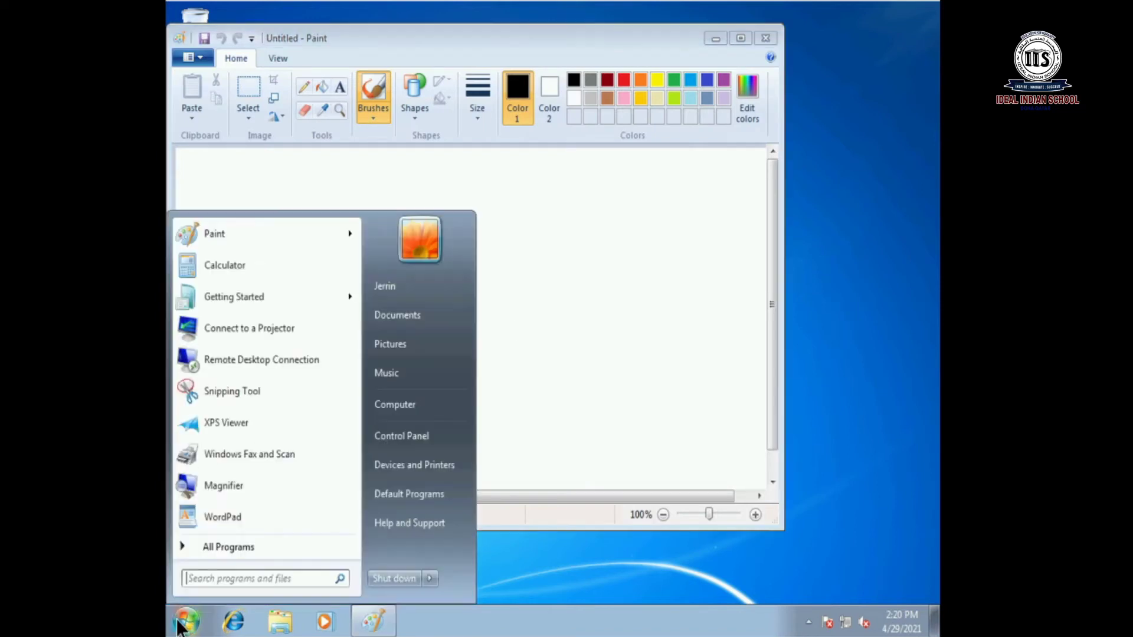
{"action": "left_click", "coordinate": [254, 264]}
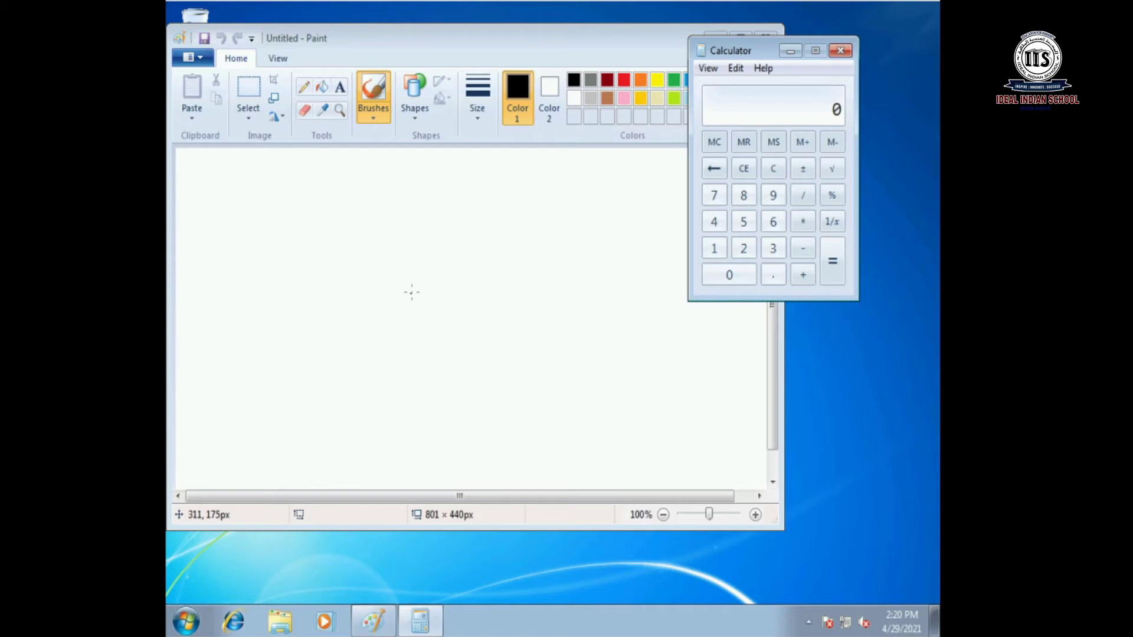
{"action": "left_click", "coordinate": [186, 621]}
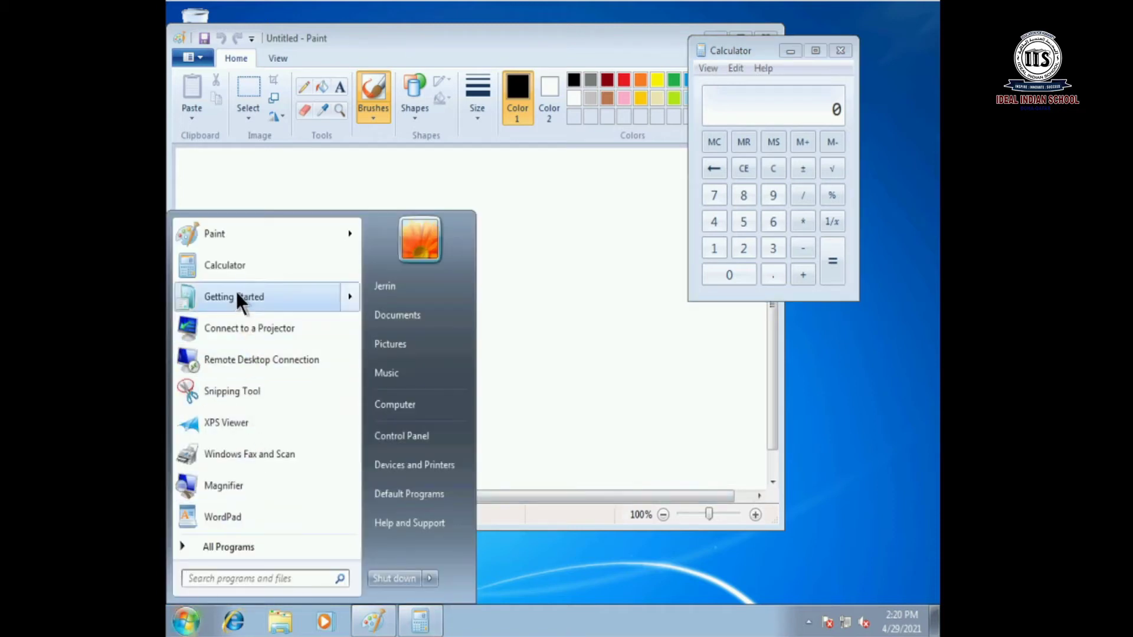
{"action": "left_click", "coordinate": [247, 515]}
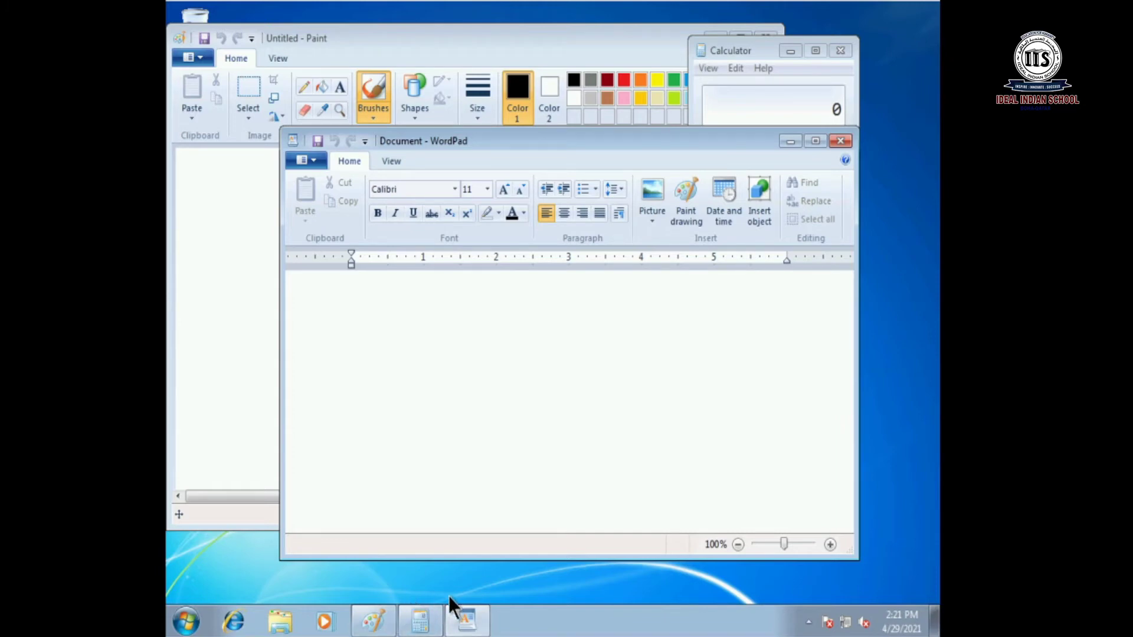
Bring the open Calculator window to the front, followed by the Paint window, using the taskbar
{"action": "mouse_move", "coordinate": [486, 629]}
{"action": "left_click", "coordinate": [419, 623]}
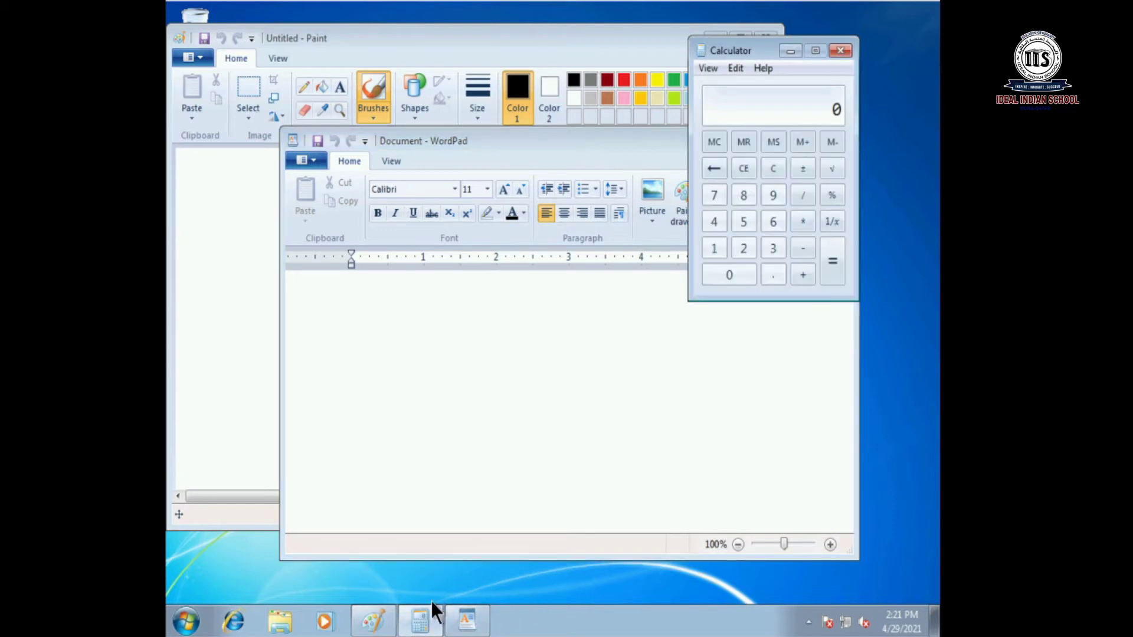
{"action": "left_click", "coordinate": [371, 622]}
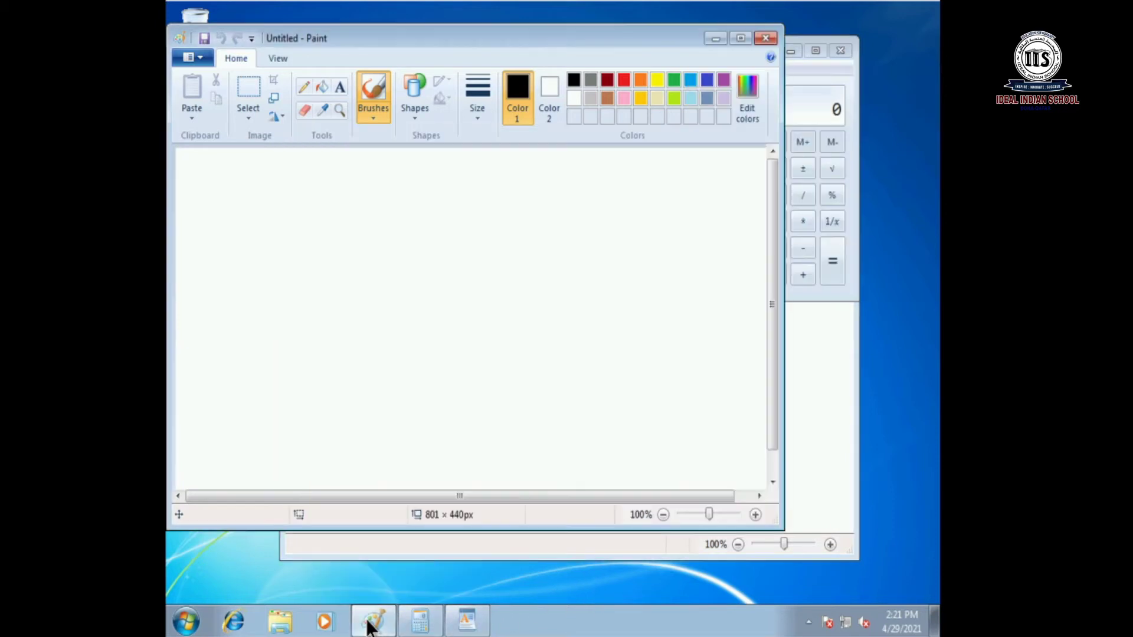
Bring WordPad and Calculator to the front in turn, and use Show desktop to hide and restore all open windows
{"action": "left_click", "coordinate": [468, 621]}
{"action": "left_click", "coordinate": [423, 625]}
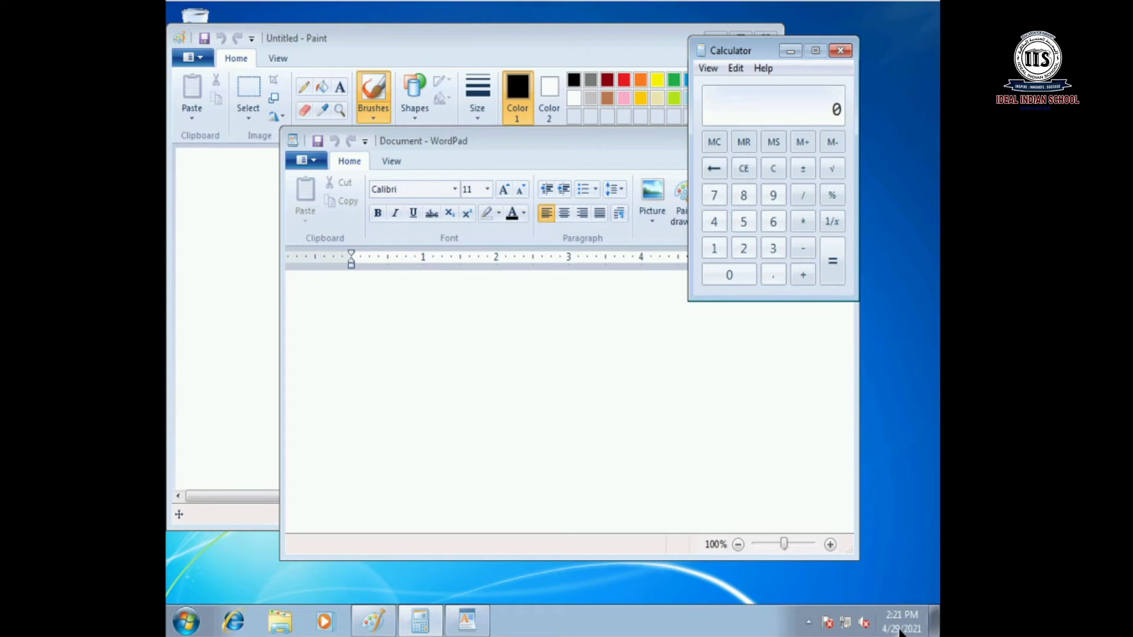
{"action": "left_click", "coordinate": [933, 630]}
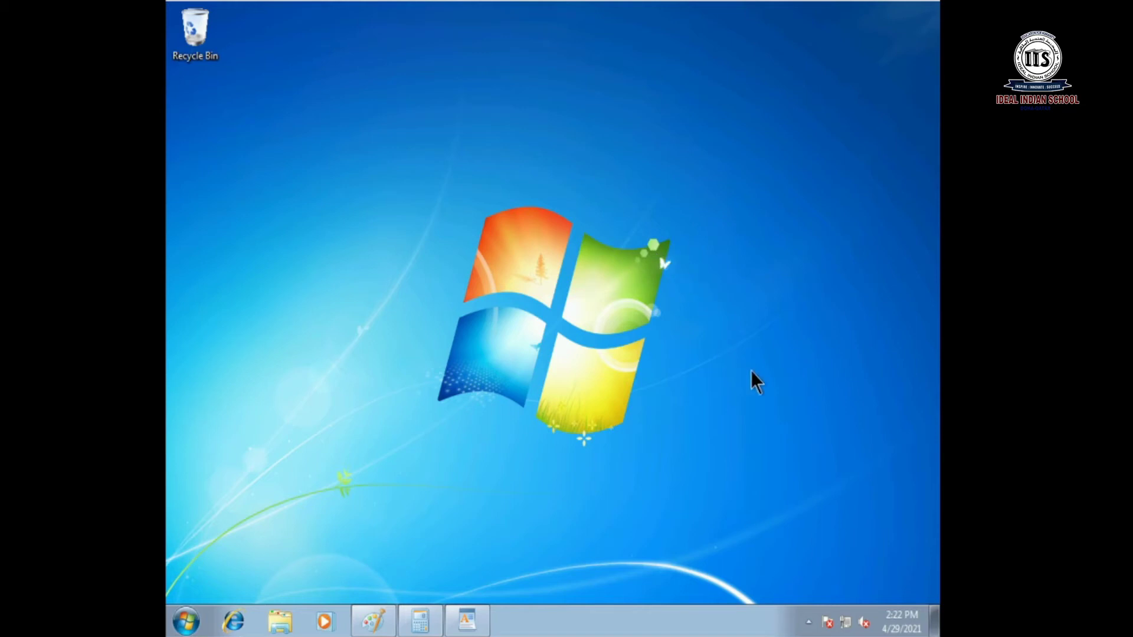
{"action": "left_click", "coordinate": [934, 620]}
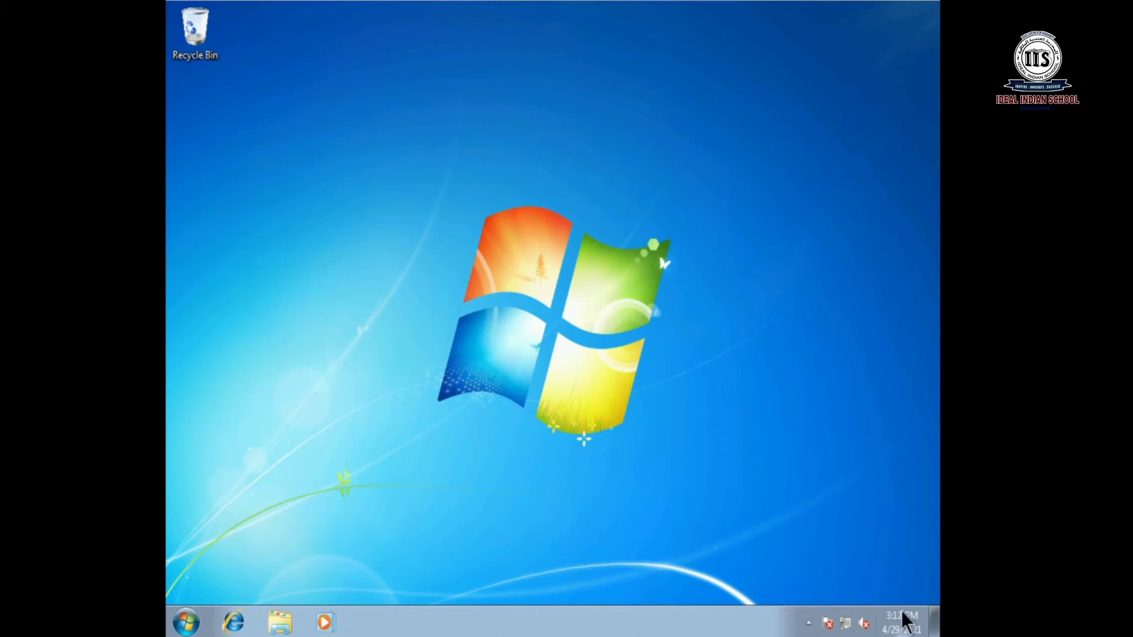
Open the Date and Time Settings dialog for changing the date and time, starting from the taskbar clock
{"action": "mouse_move", "coordinate": [902, 611]}
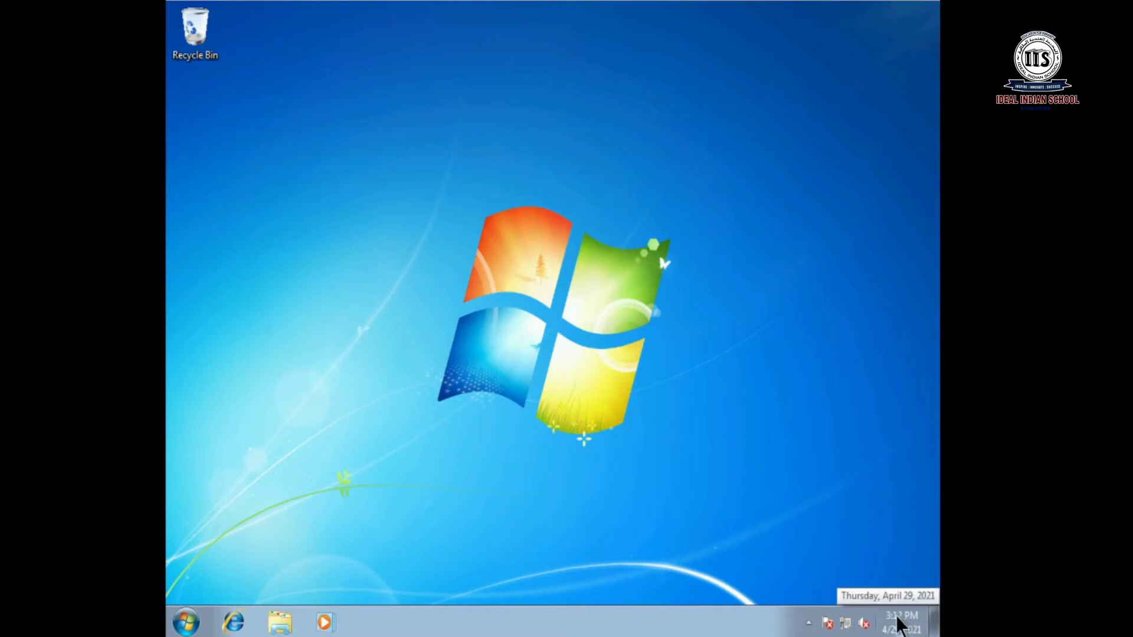
{"action": "left_click", "coordinate": [898, 624]}
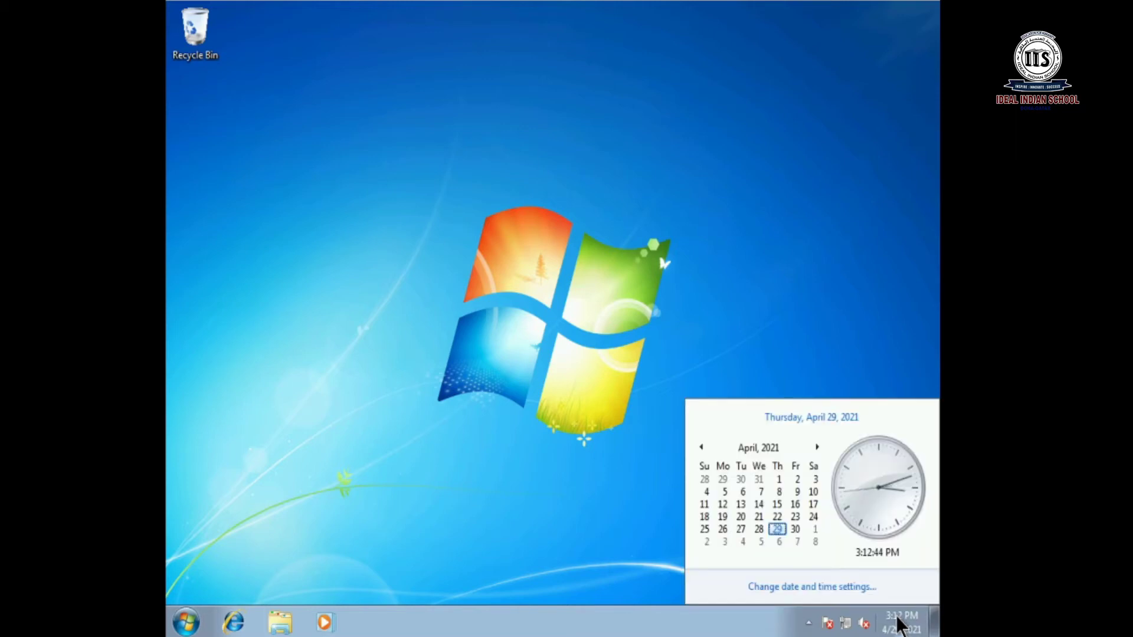
{"action": "left_click", "coordinate": [831, 589]}
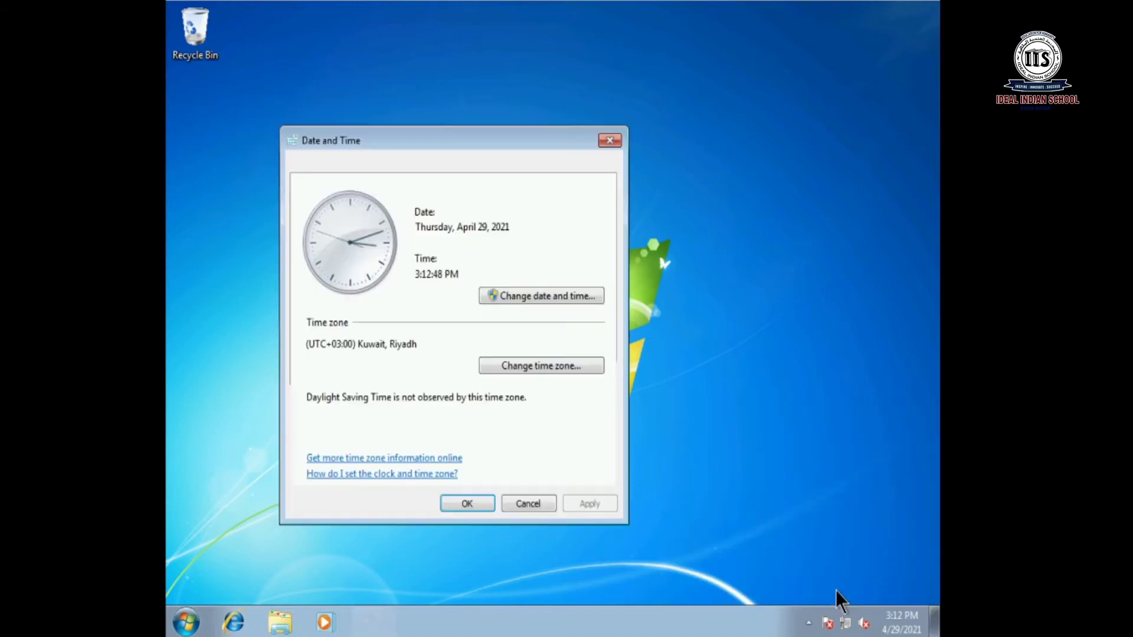
{"action": "left_click", "coordinate": [548, 297]}
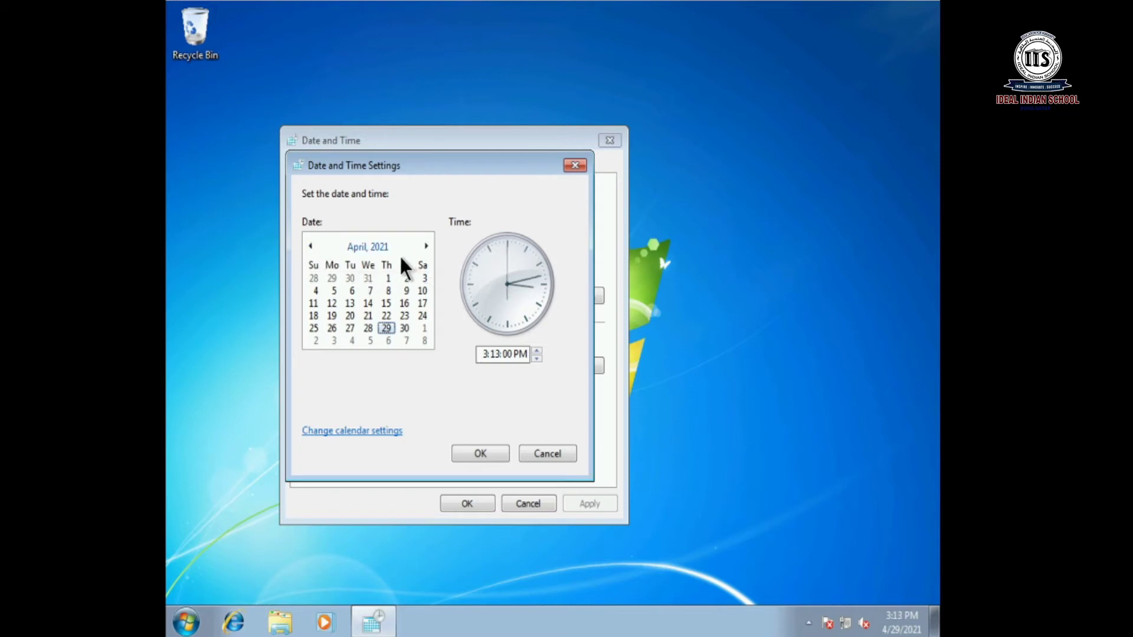
Browse the date calendar back to February 2021, return to April 2021 and select the 29th
{"action": "left_click", "coordinate": [311, 247]}
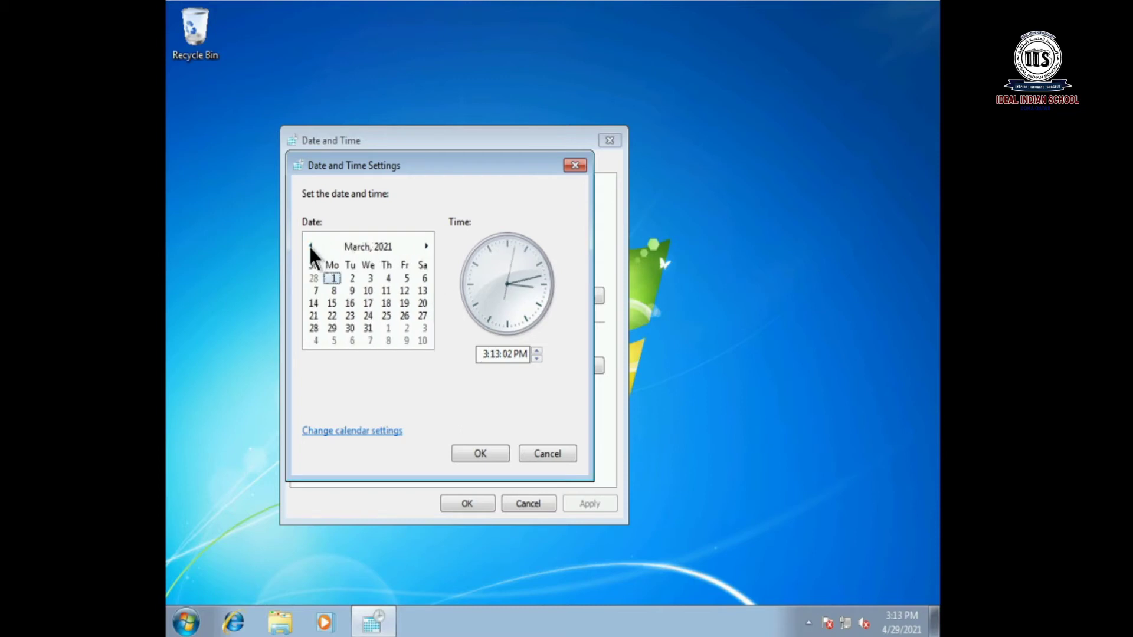
{"action": "left_click", "coordinate": [311, 247]}
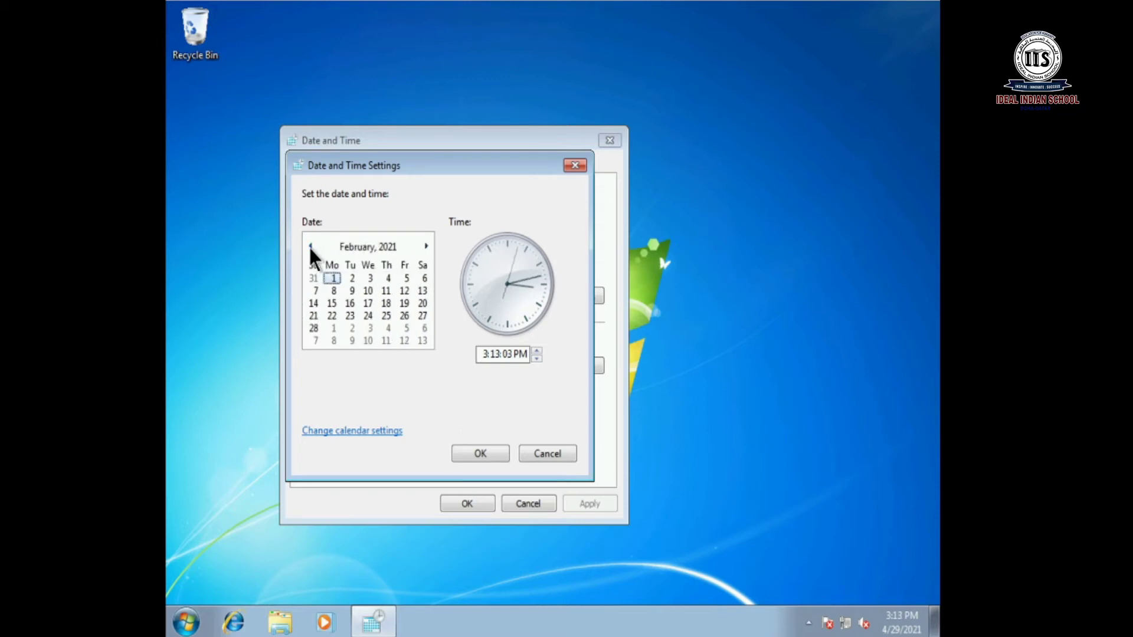
{"action": "left_click", "coordinate": [426, 246]}
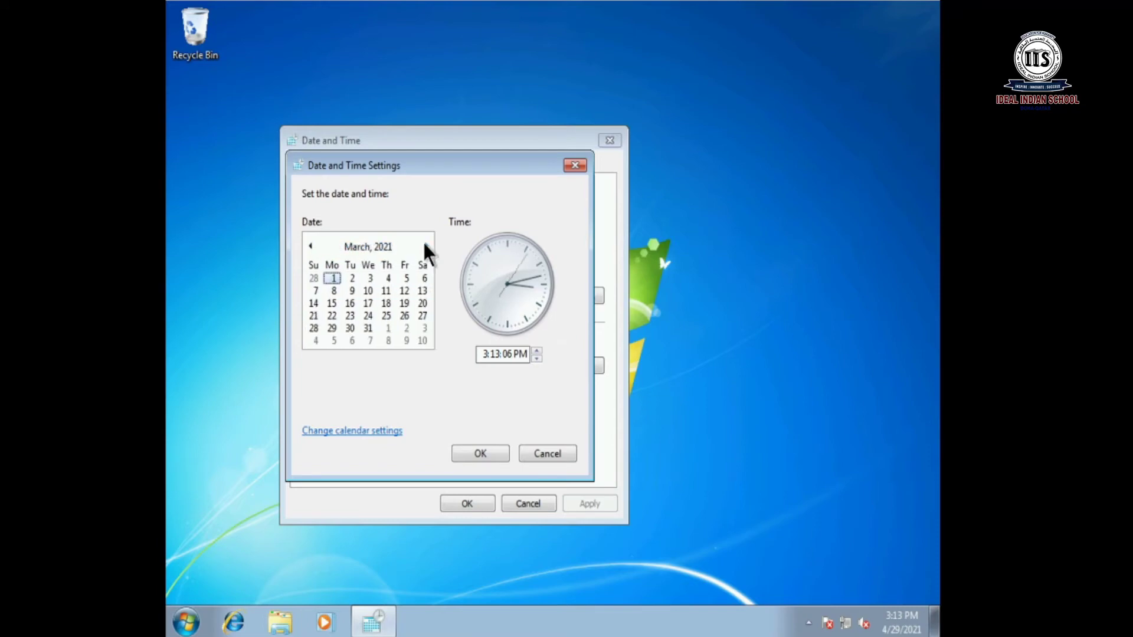
{"action": "left_click", "coordinate": [425, 245]}
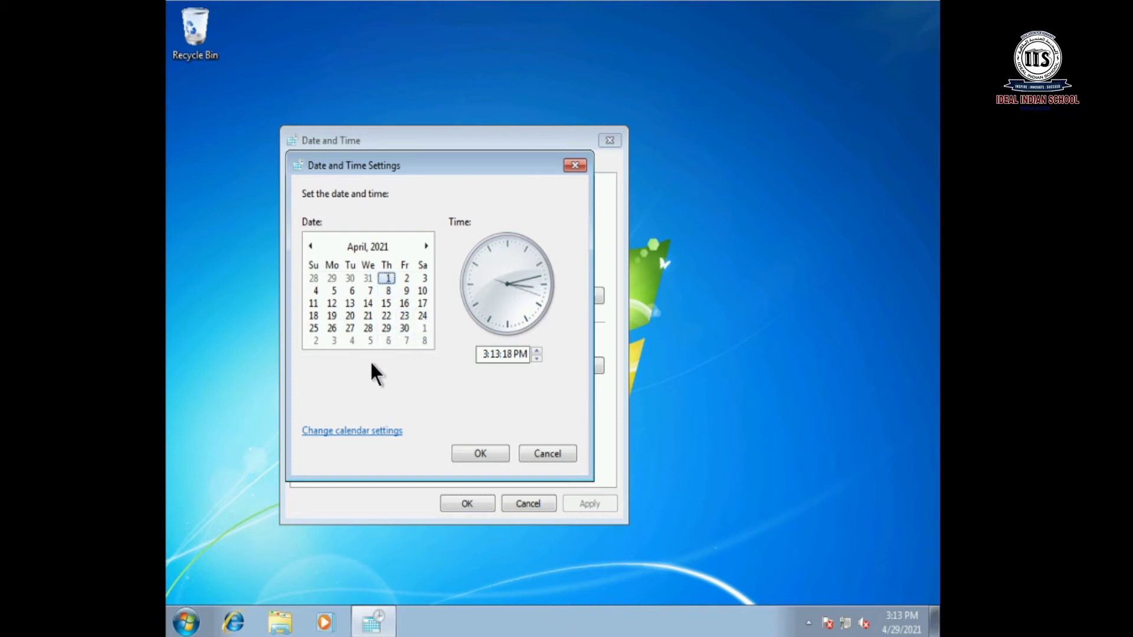
{"action": "left_click", "coordinate": [387, 328]}
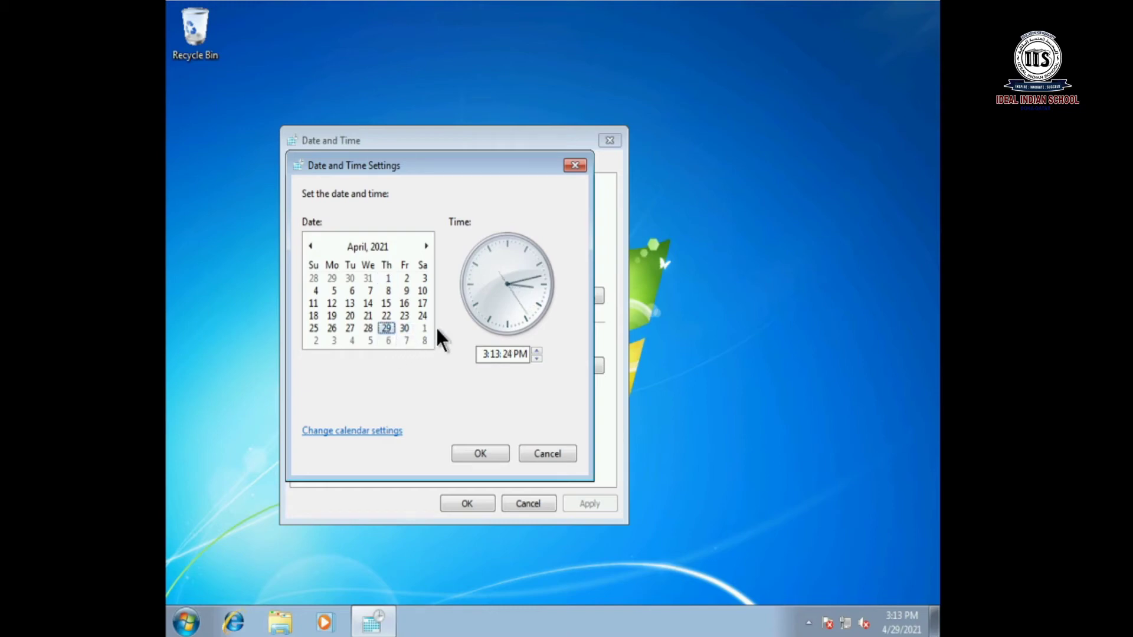
Raise and lower the hour in the time setting, returning it to 3 PM, and confirm both date and time dialogs
{"action": "left_click", "coordinate": [486, 354]}
{"action": "left_click", "coordinate": [537, 351]}
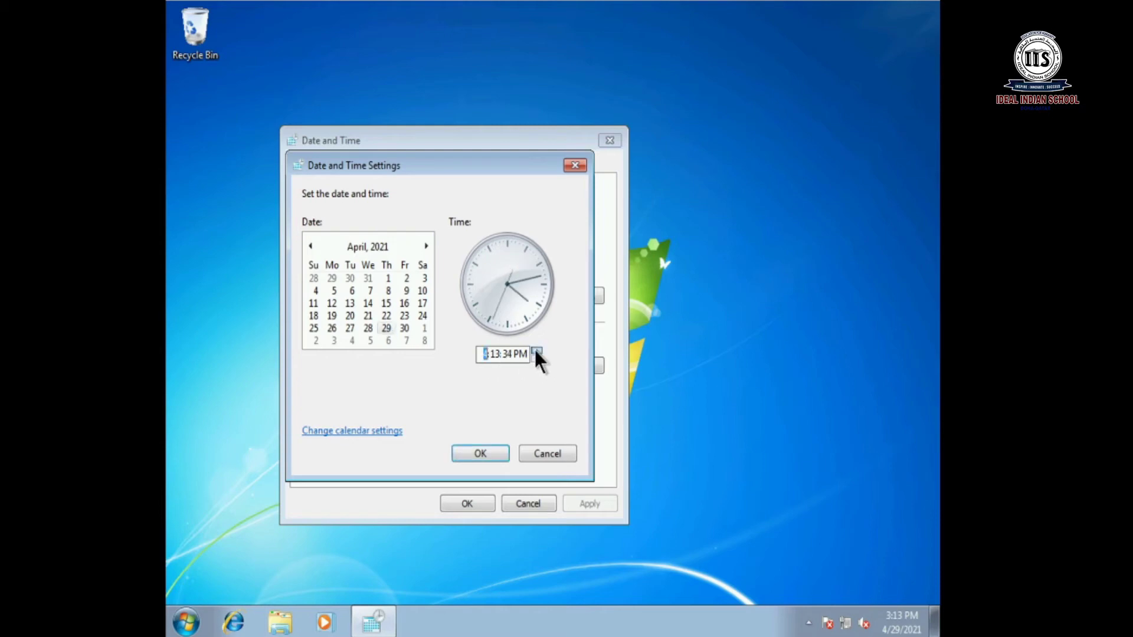
{"action": "left_click", "coordinate": [536, 358]}
{"action": "left_click", "coordinate": [536, 349]}
{"action": "left_click", "coordinate": [536, 347]}
{"action": "left_click", "coordinate": [538, 357]}
{"action": "left_click", "coordinate": [537, 357]}
{"action": "left_click", "coordinate": [487, 453]}
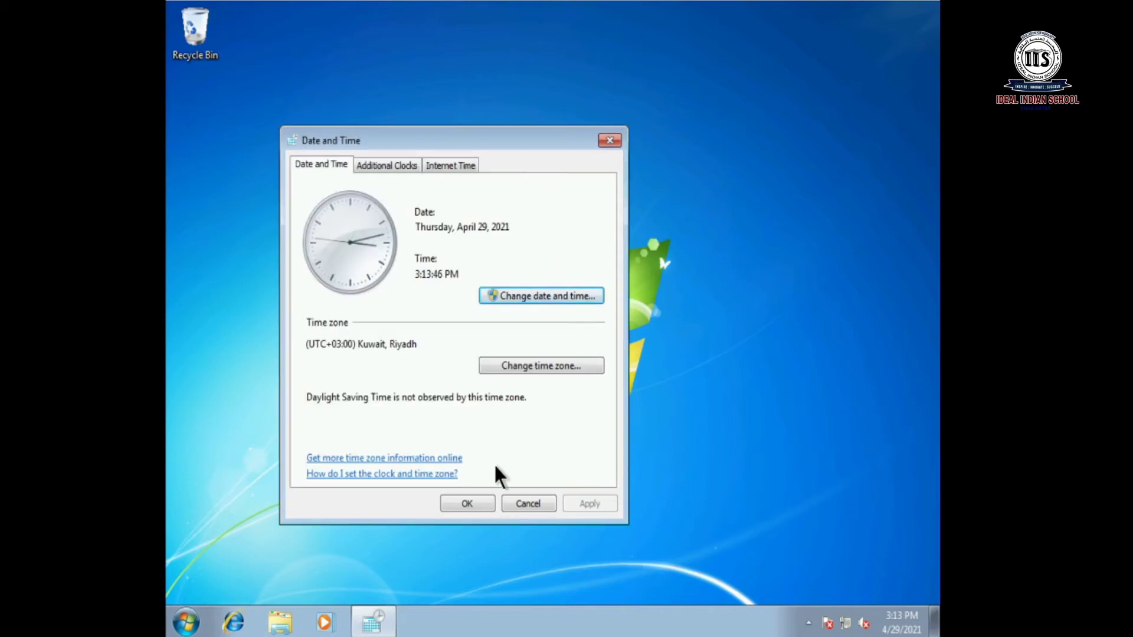
{"action": "left_click", "coordinate": [468, 504]}
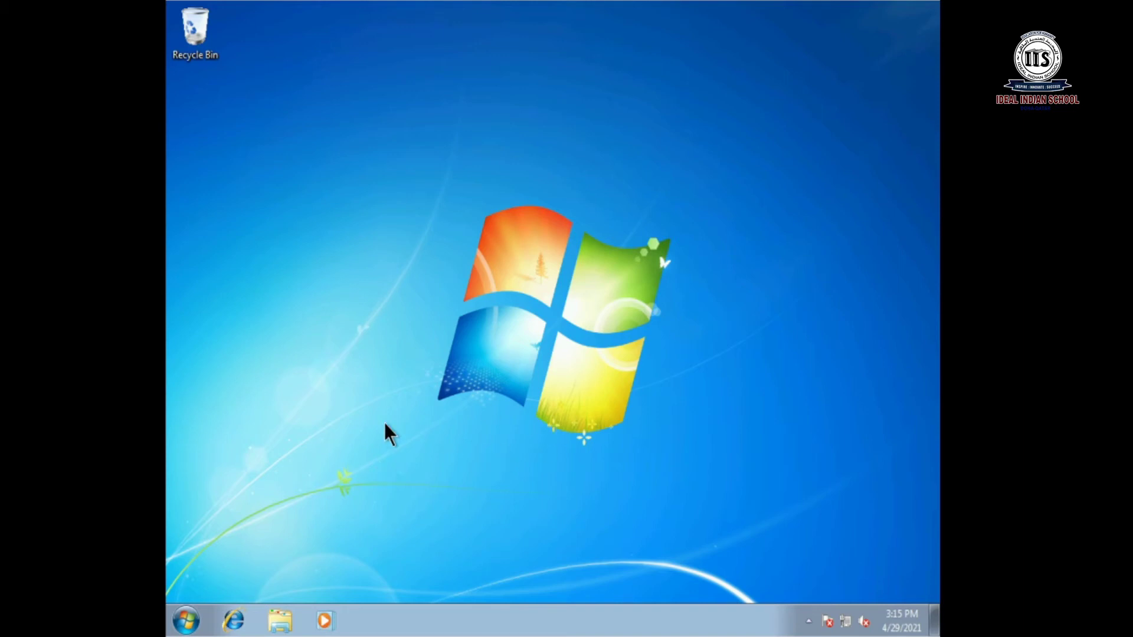
Open the Desktop Background settings under Appearance and Personalization in Control Panel
{"action": "left_click", "coordinate": [189, 623]}
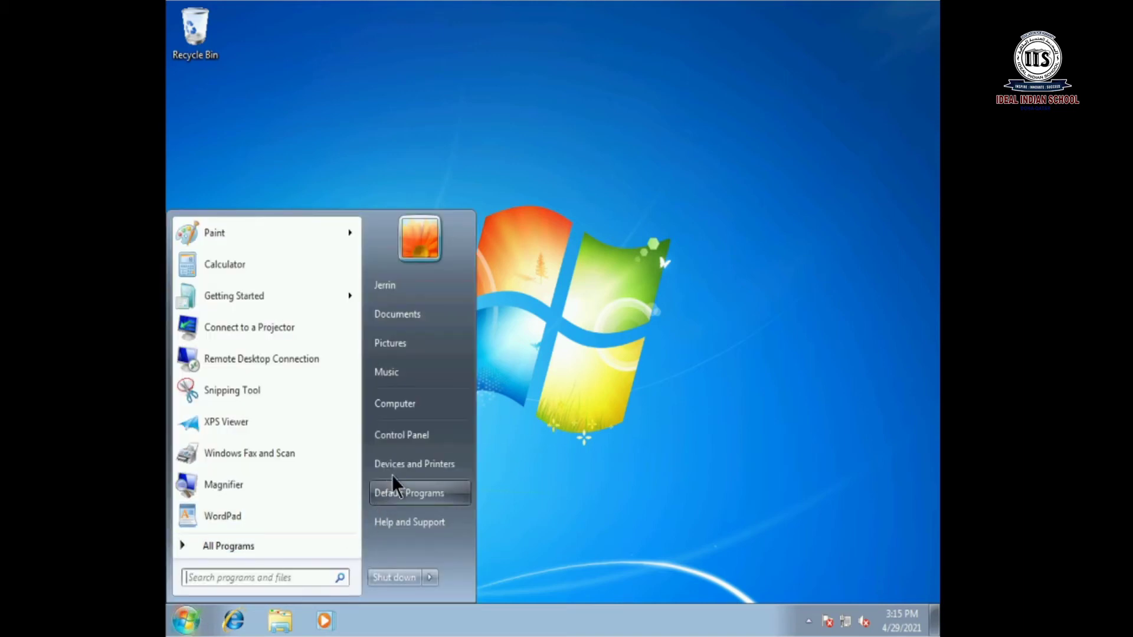
{"action": "left_click", "coordinate": [428, 435]}
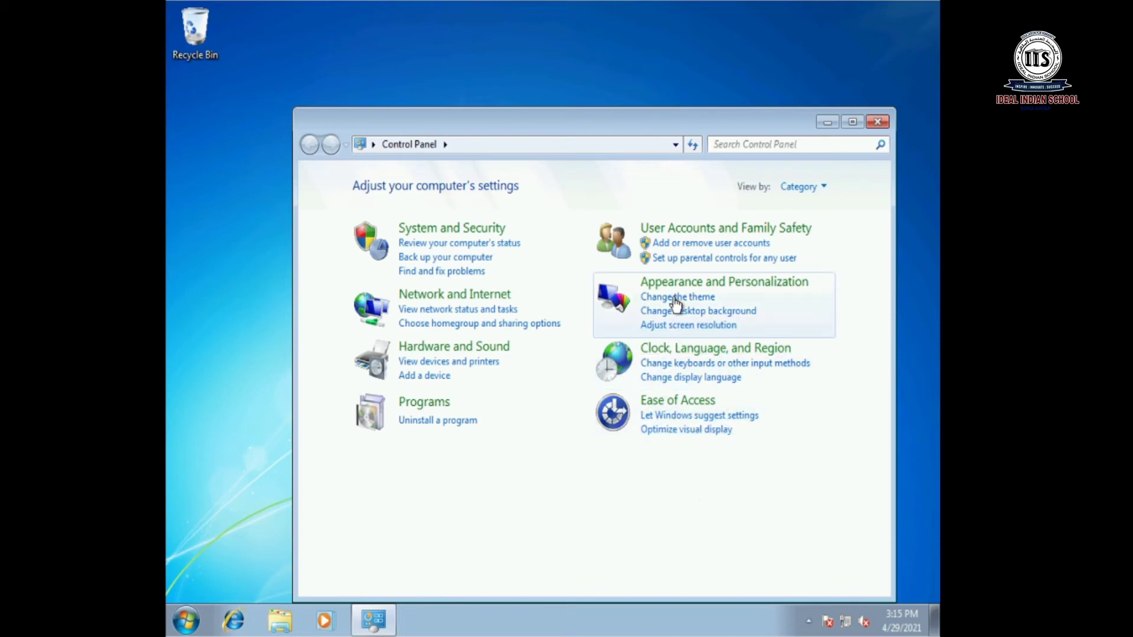
{"action": "left_click", "coordinate": [761, 288]}
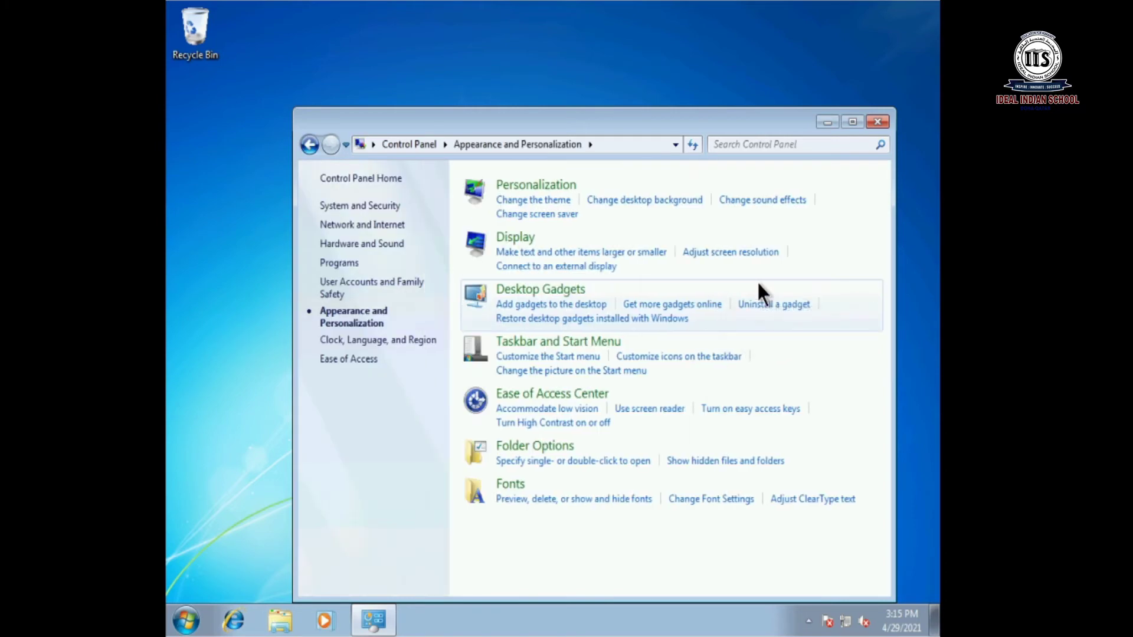
{"action": "left_click", "coordinate": [548, 185]}
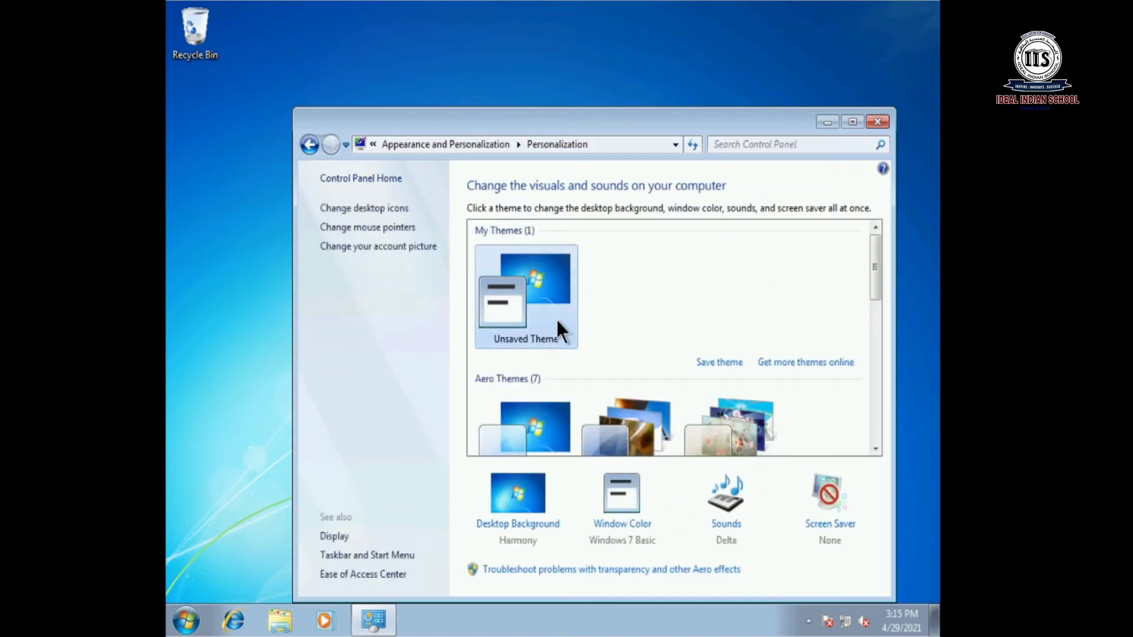
{"action": "left_click", "coordinate": [500, 531]}
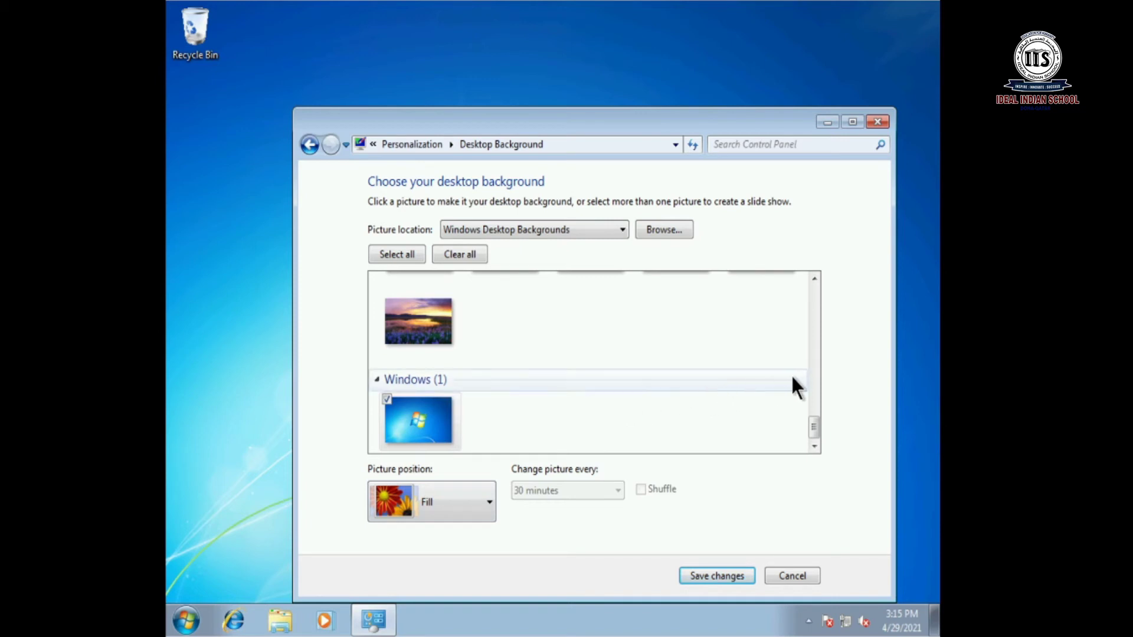
Look through the Windows Desktop Backgrounds and switch the picture location to Pictures Library
{"action": "left_click_drag", "start_coordinate": [811, 426], "coordinate": [714, 271]}
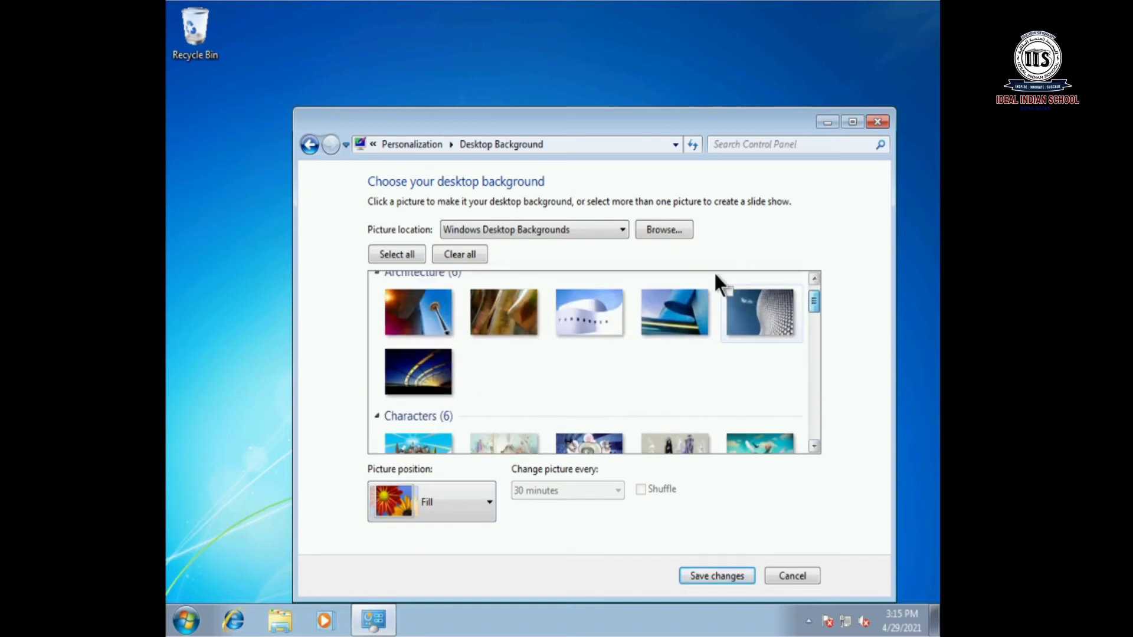
{"action": "left_click", "coordinate": [608, 231]}
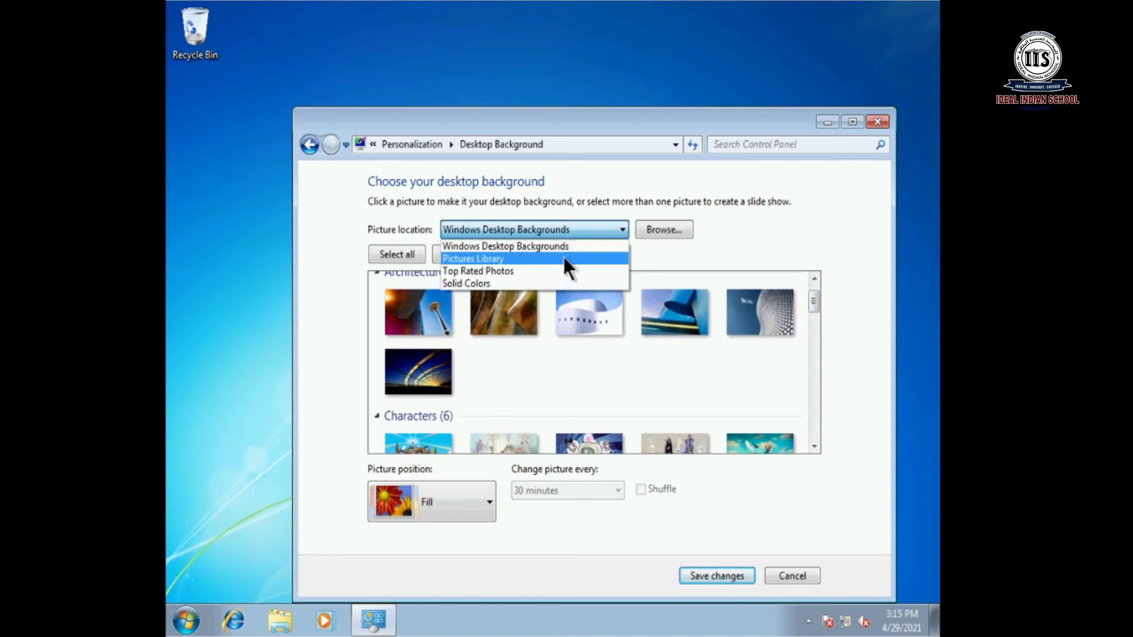
{"action": "left_click", "coordinate": [473, 260]}
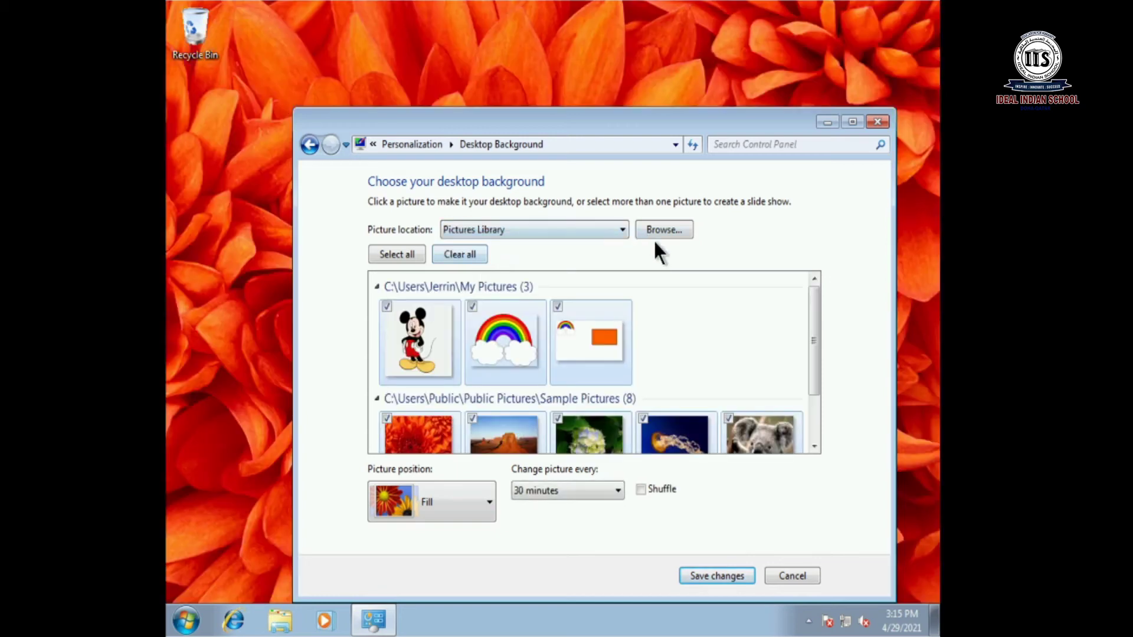
Browse to the My Pictures folder in the user's profile and use it as the background picture location
{"action": "left_click", "coordinate": [671, 235]}
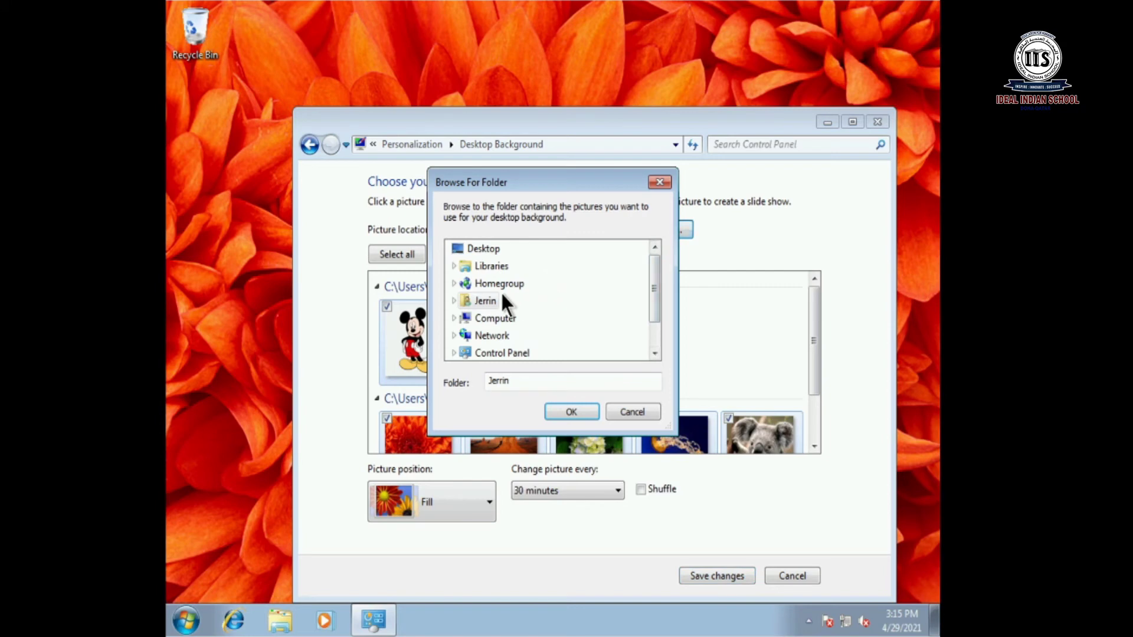
{"action": "double_click", "coordinate": [482, 302]}
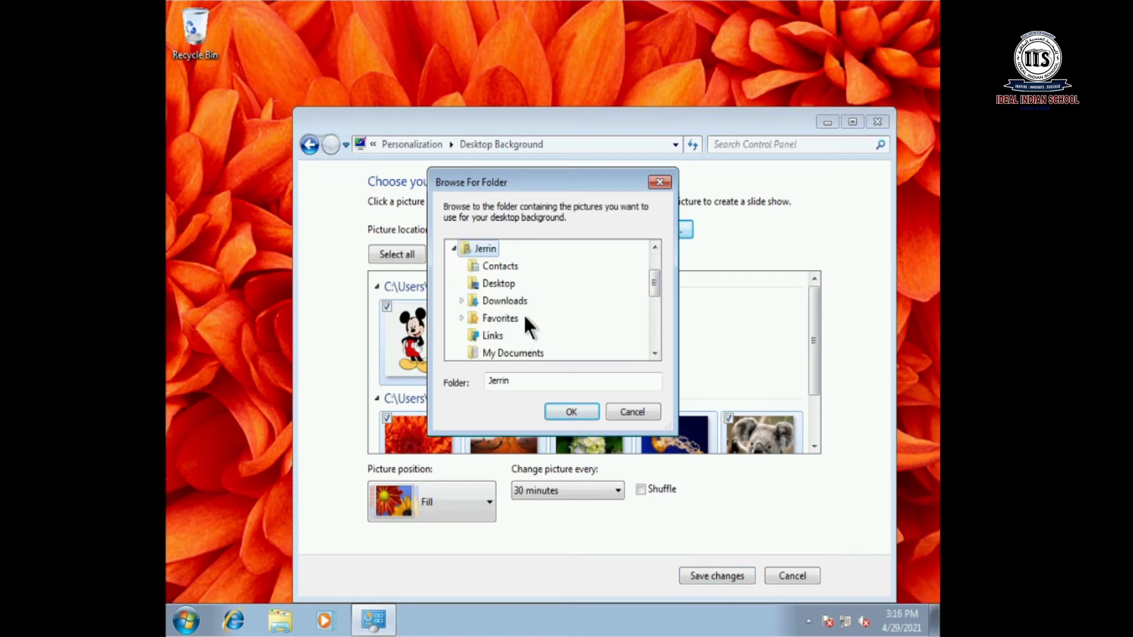
{"action": "scroll", "coordinate": [527, 327], "scroll_direction": "down", "scroll_amount": 2}
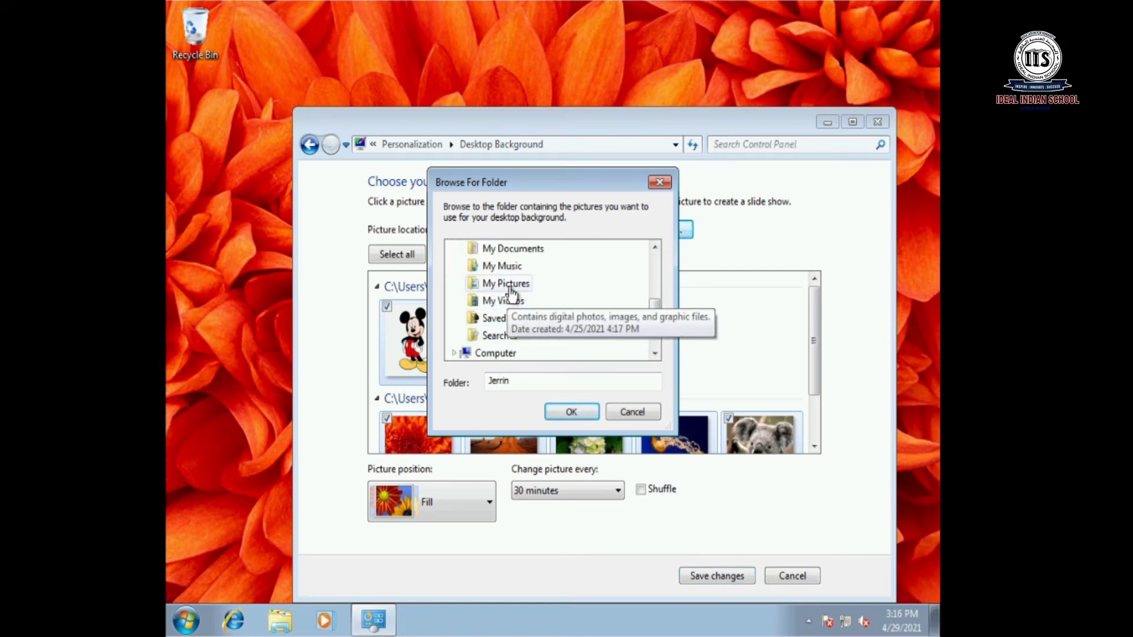
{"action": "left_click", "coordinate": [508, 284]}
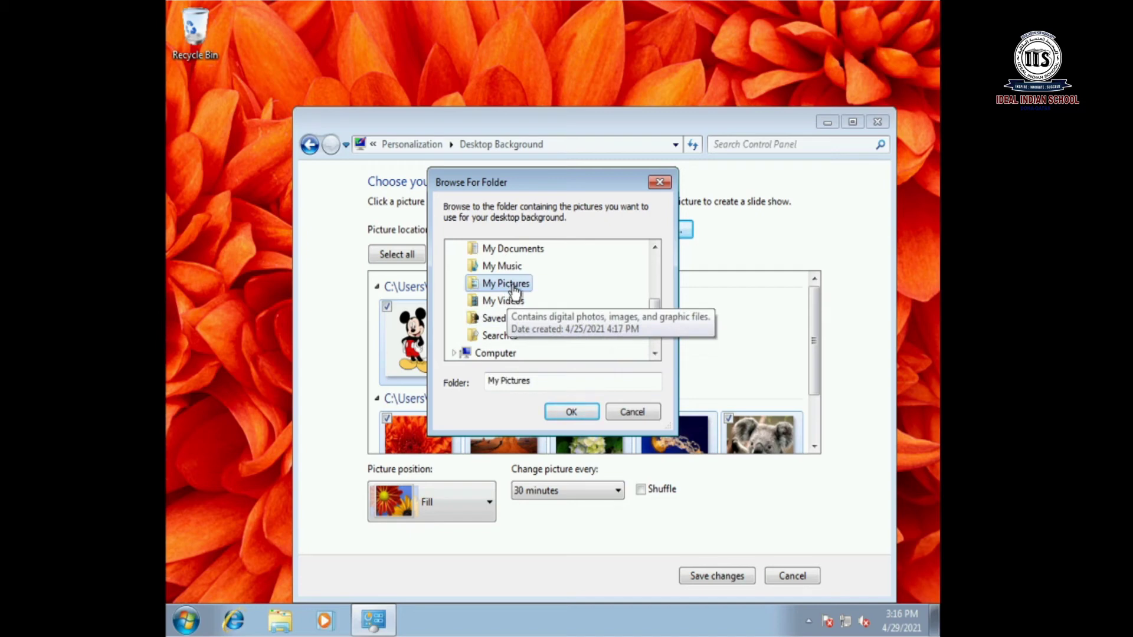
{"action": "left_click", "coordinate": [573, 410]}
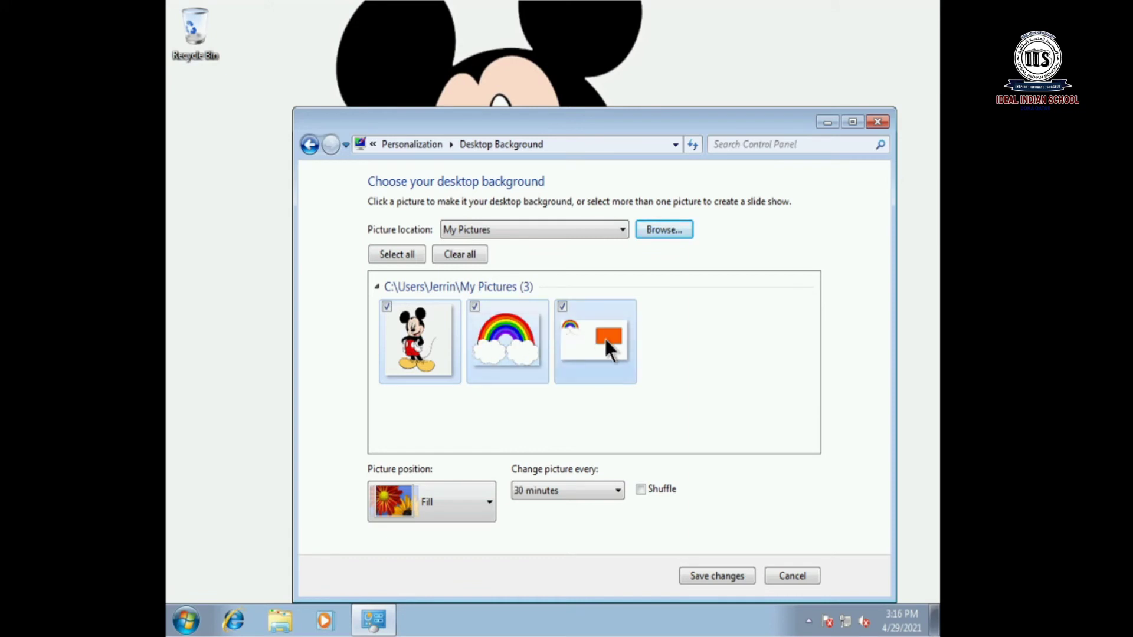
Set the picture location to Windows Desktop Backgrounds and clear the selection of all its pictures
{"action": "left_click", "coordinate": [578, 229]}
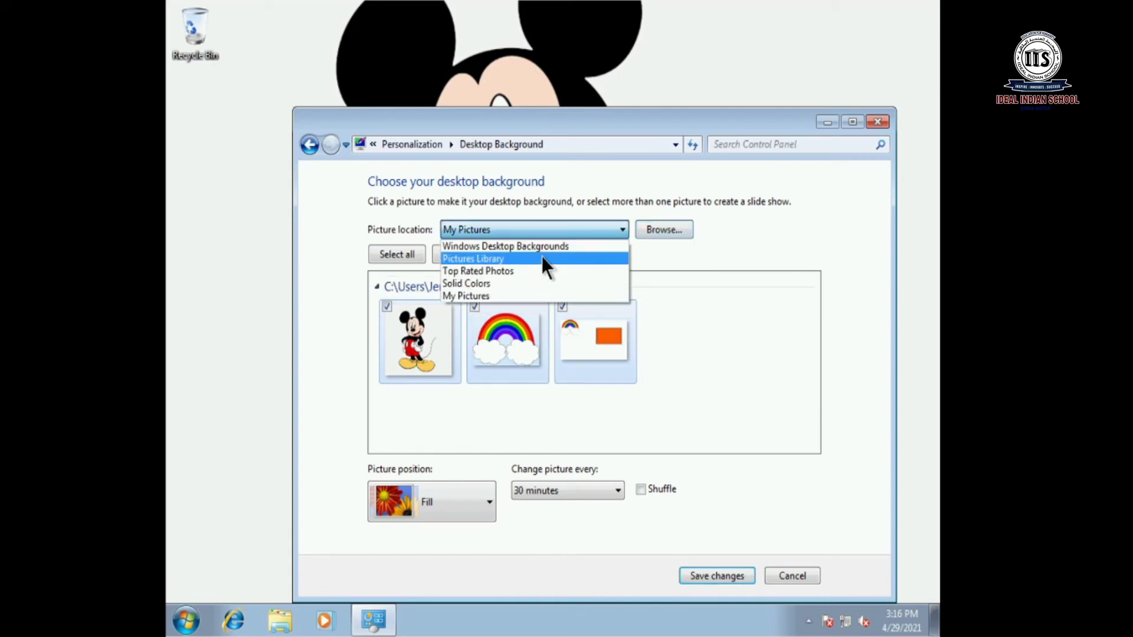
{"action": "left_click", "coordinate": [536, 246]}
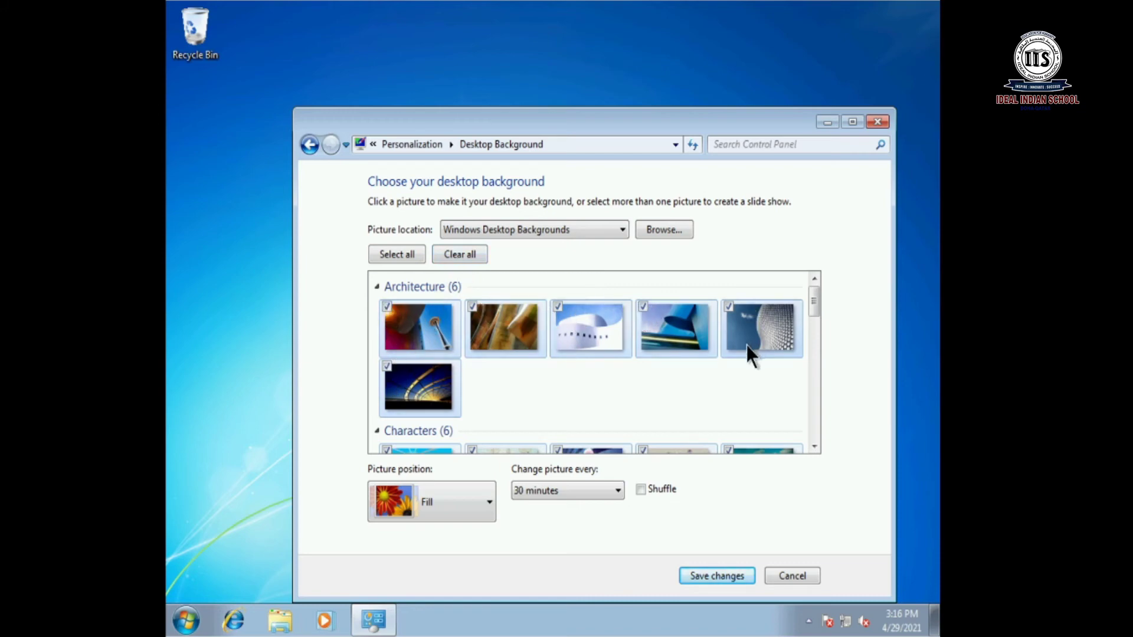
{"action": "left_click_drag", "start_coordinate": [813, 303], "coordinate": [776, 347]}
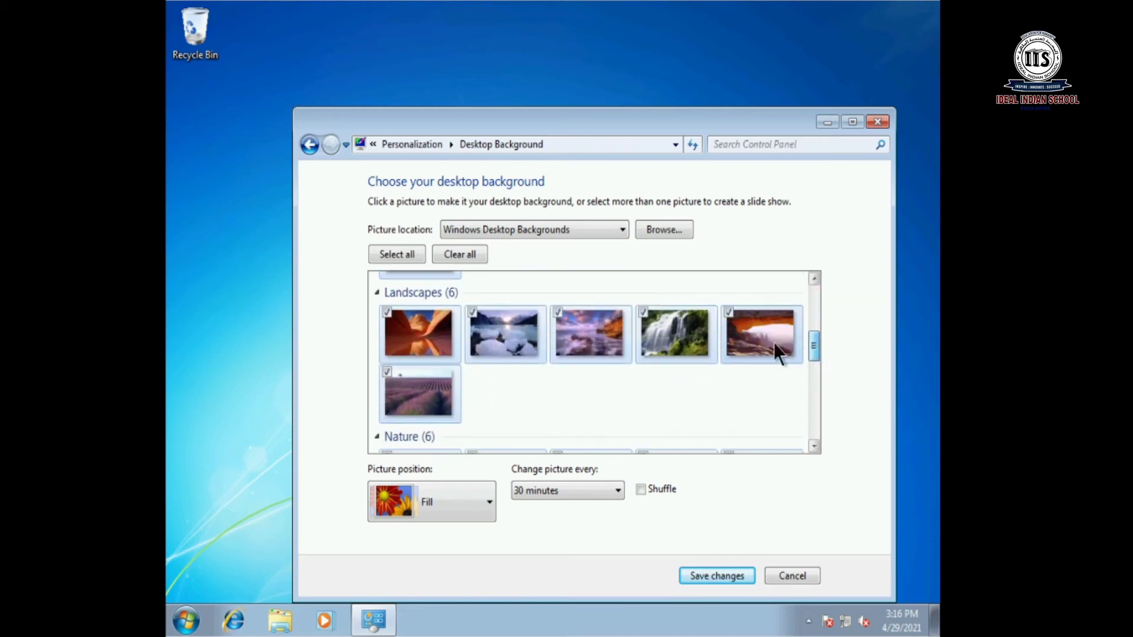
{"action": "left_click", "coordinate": [460, 256]}
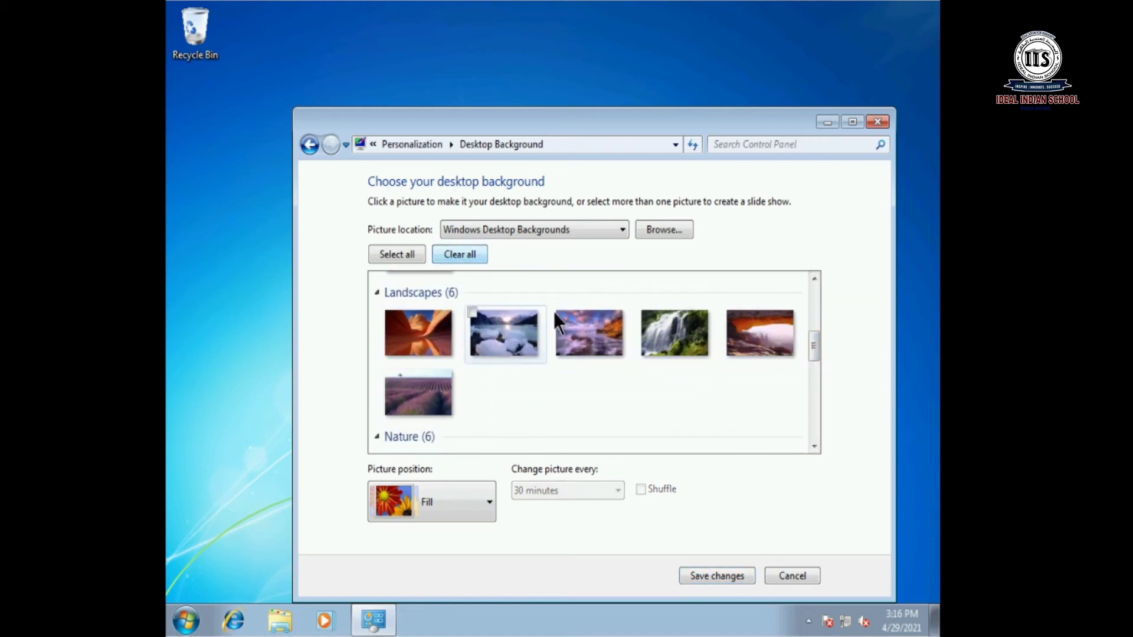
Try the lighthouse picture from the United States group as the desktop background, and replace it with the beach rock picture beside it
{"action": "left_click_drag", "start_coordinate": [815, 343], "coordinate": [817, 293]}
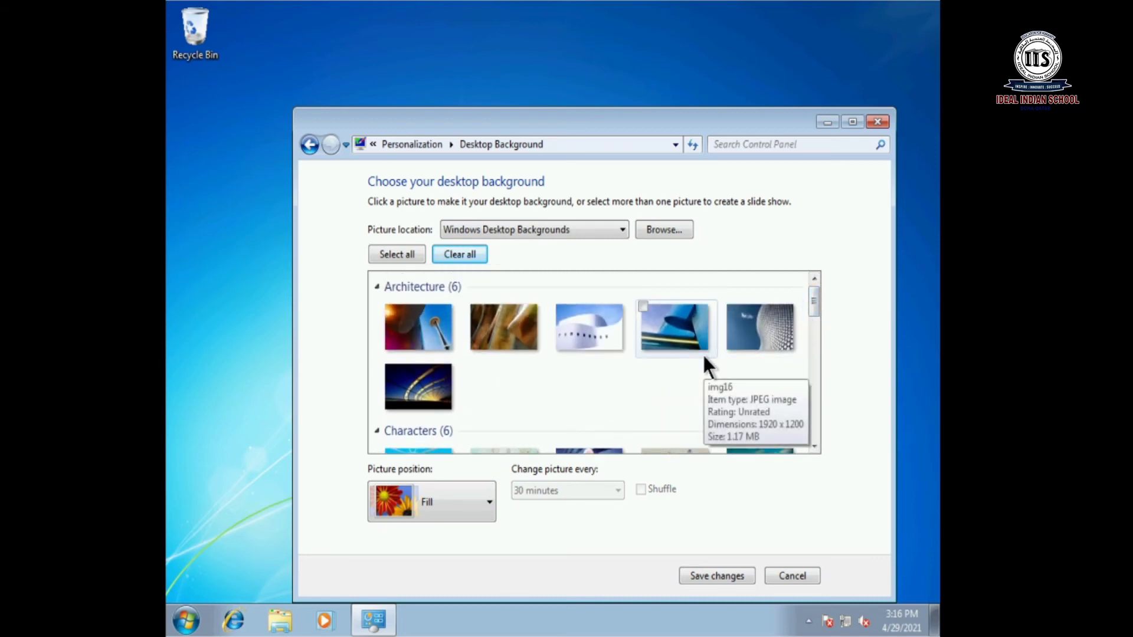
{"action": "left_click_drag", "start_coordinate": [815, 300], "coordinate": [820, 416]}
{"action": "left_click", "coordinate": [515, 359]}
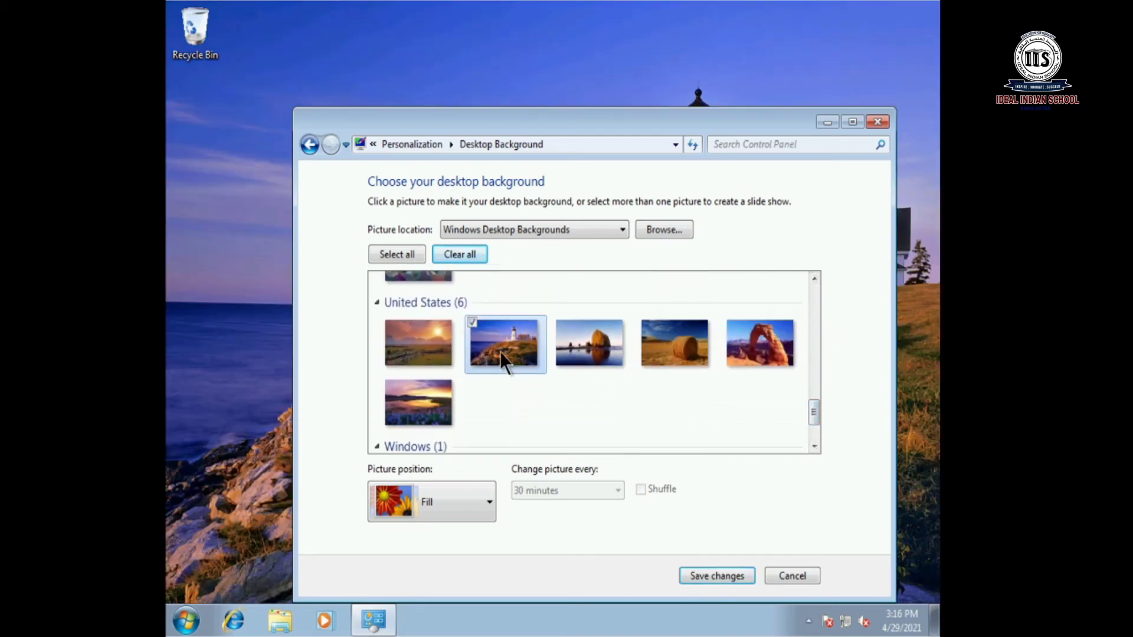
{"action": "left_click", "coordinate": [604, 348]}
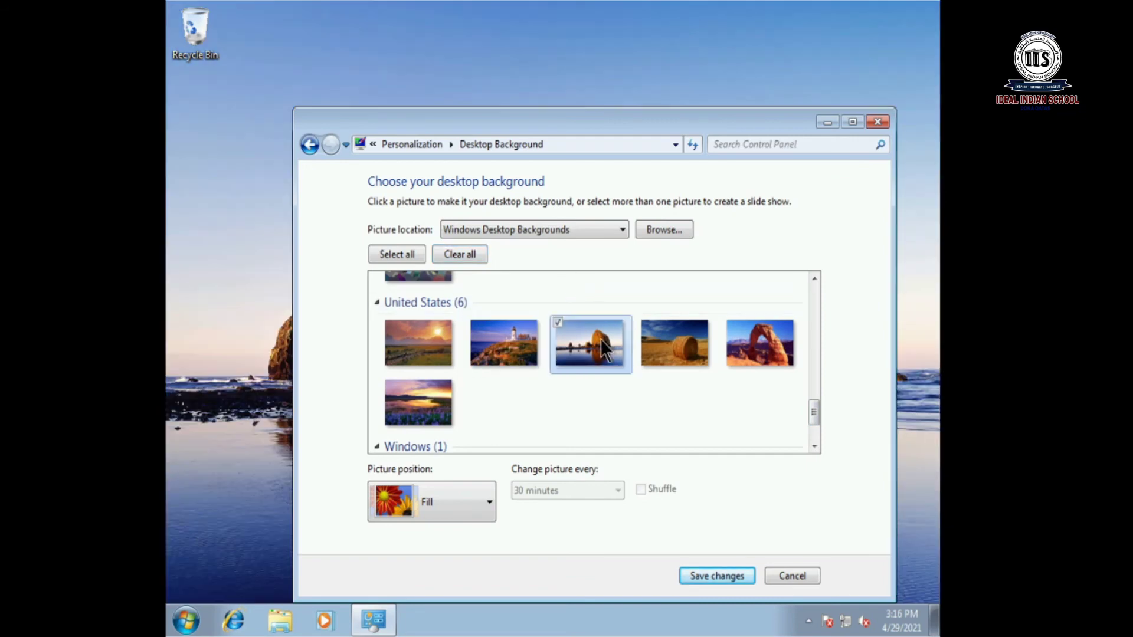
Try the hay bale and red rock arch pictures as the desktop background, and select the lighthouse picture from the United States group
{"action": "left_click", "coordinate": [677, 348]}
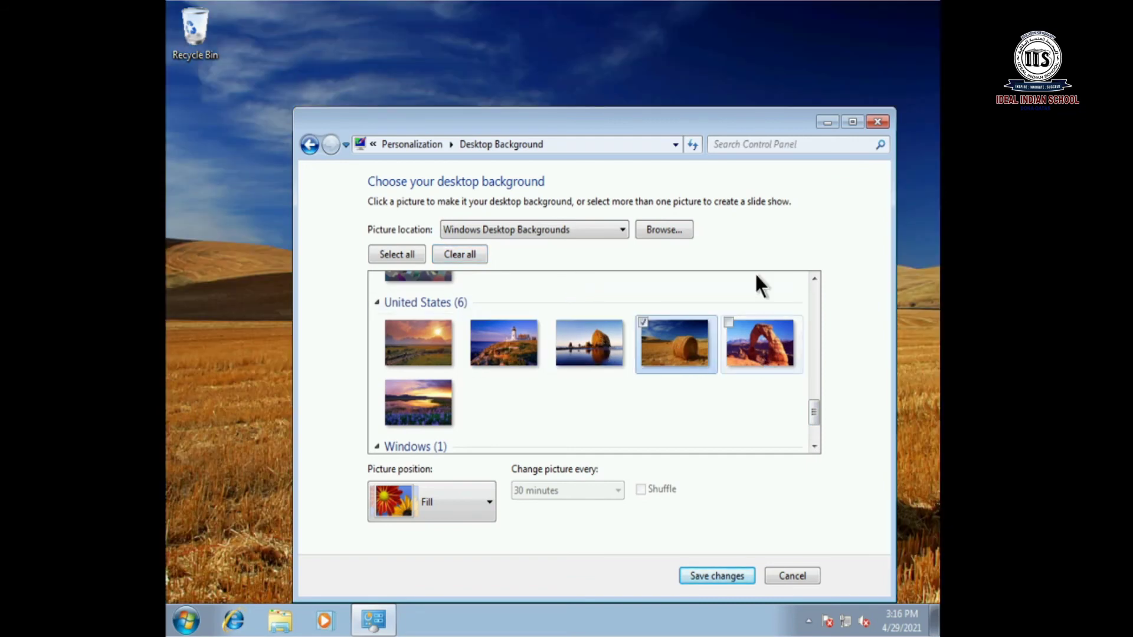
{"action": "left_click", "coordinate": [761, 347]}
{"action": "left_click", "coordinate": [522, 356]}
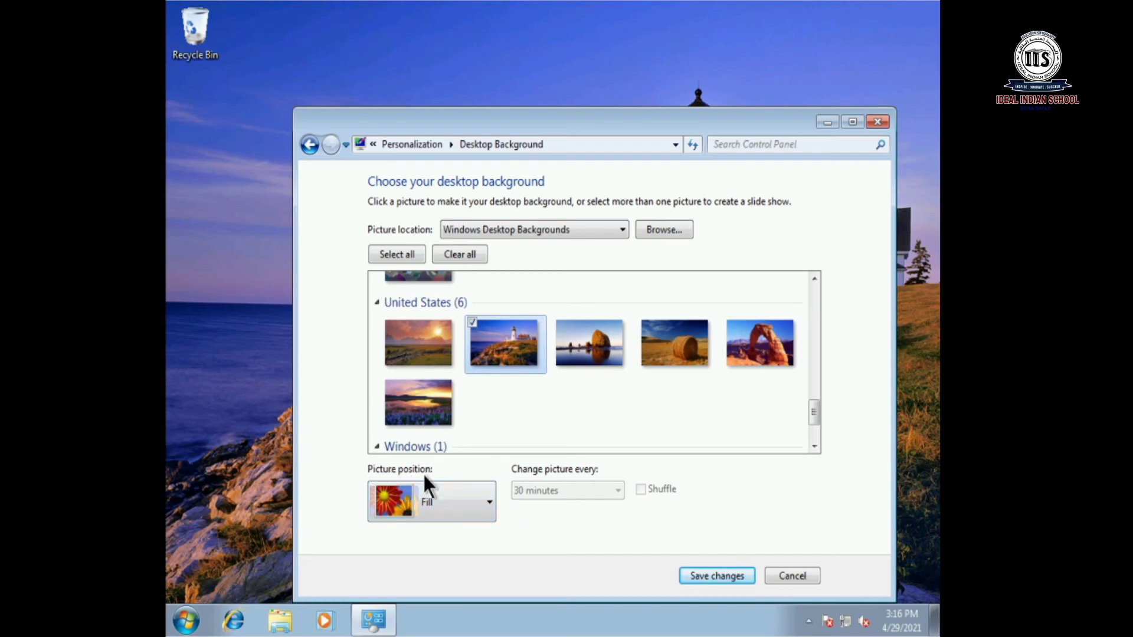
Try the Fill, Fit, Stretch and Center picture positions on the lighthouse background
{"action": "left_click", "coordinate": [452, 502]}
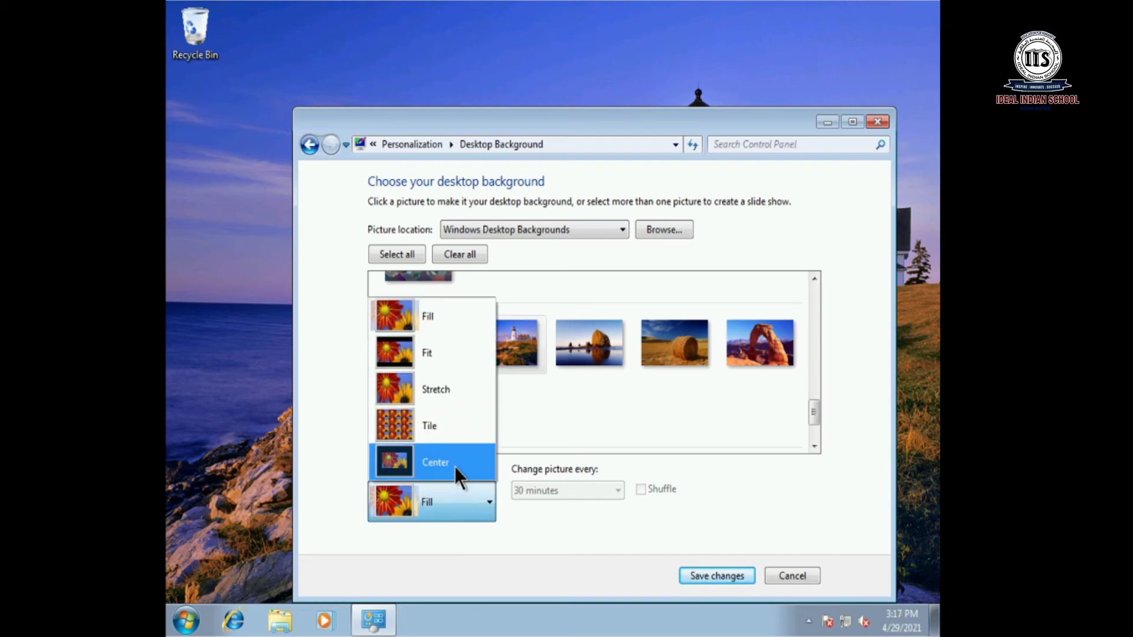
{"action": "left_click", "coordinate": [422, 313]}
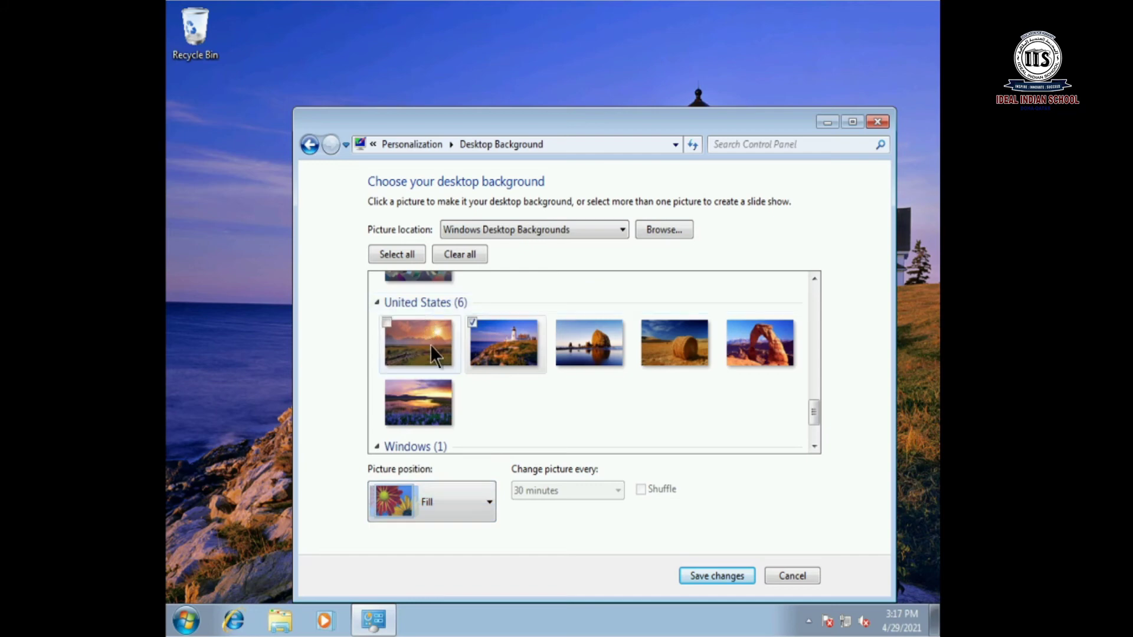
{"action": "left_click", "coordinate": [468, 493]}
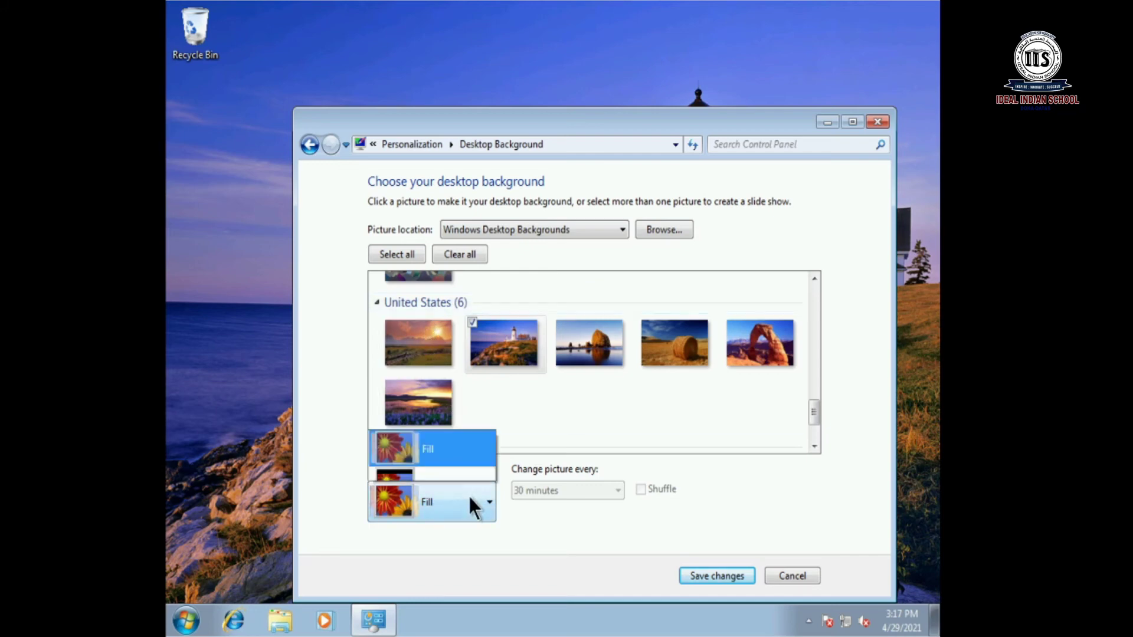
{"action": "left_click", "coordinate": [430, 351]}
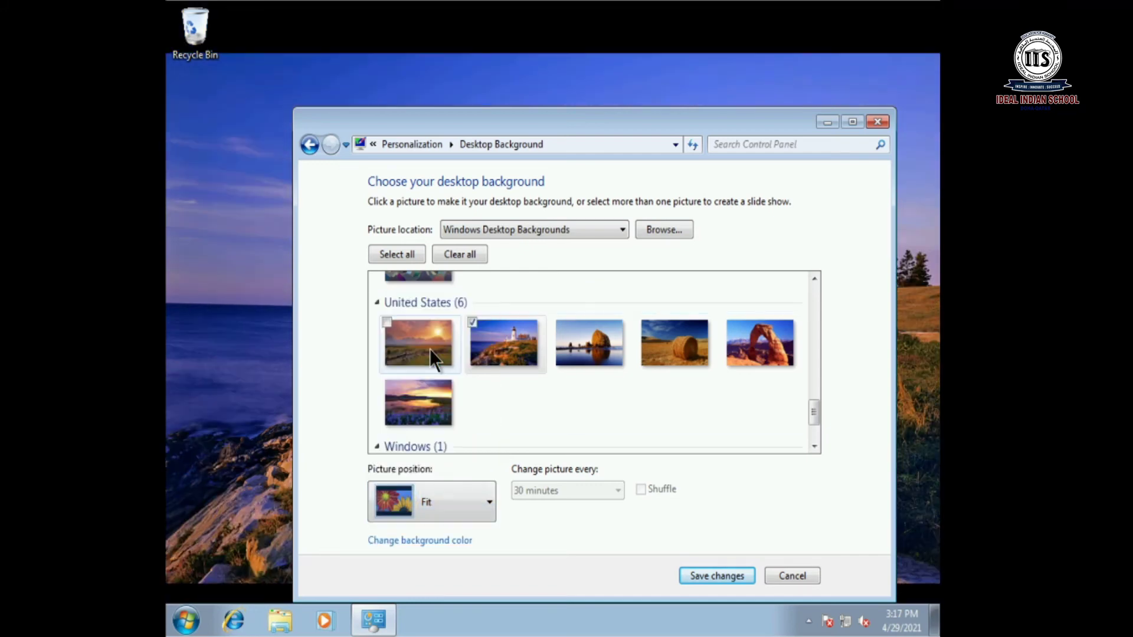
{"action": "left_click", "coordinate": [461, 492]}
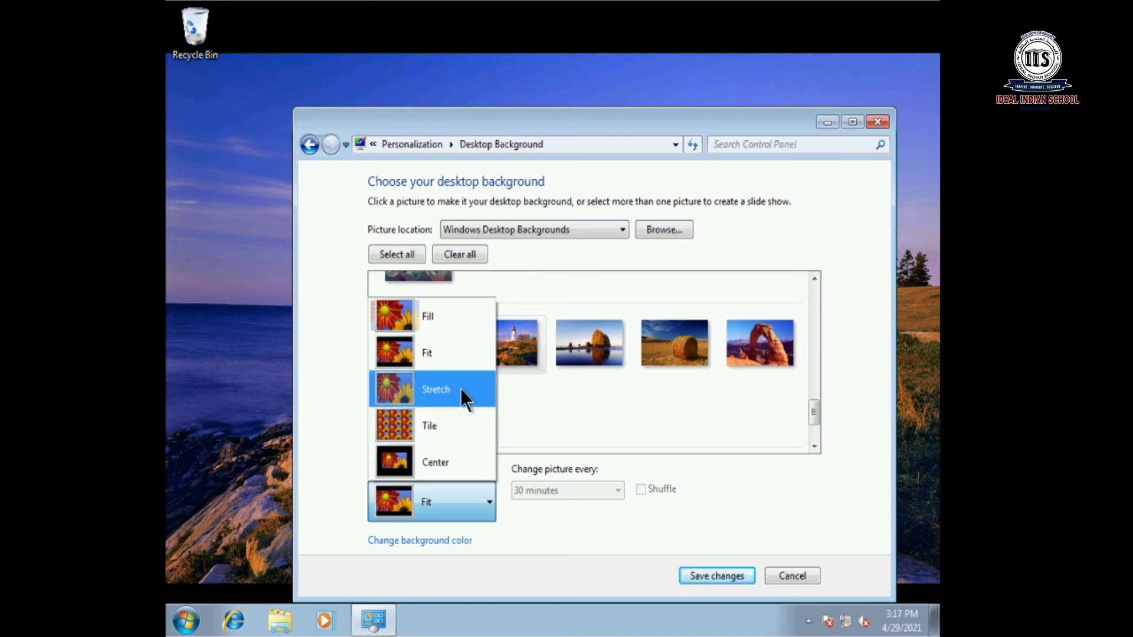
{"action": "left_click", "coordinate": [461, 388]}
{"action": "left_click", "coordinate": [457, 510]}
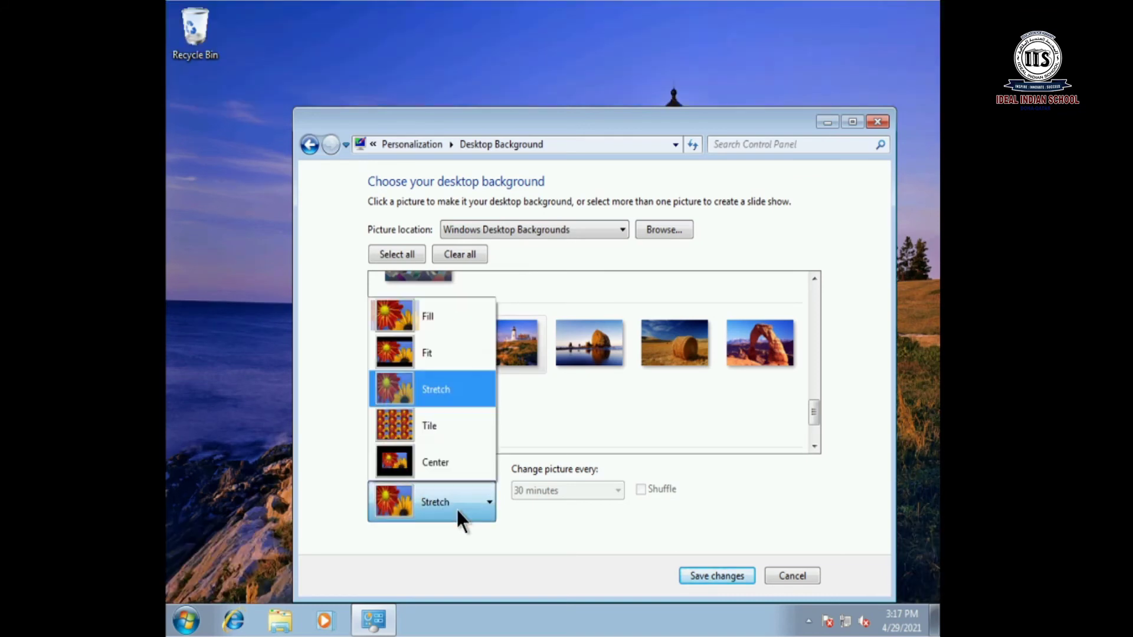
{"action": "left_click", "coordinate": [442, 461]}
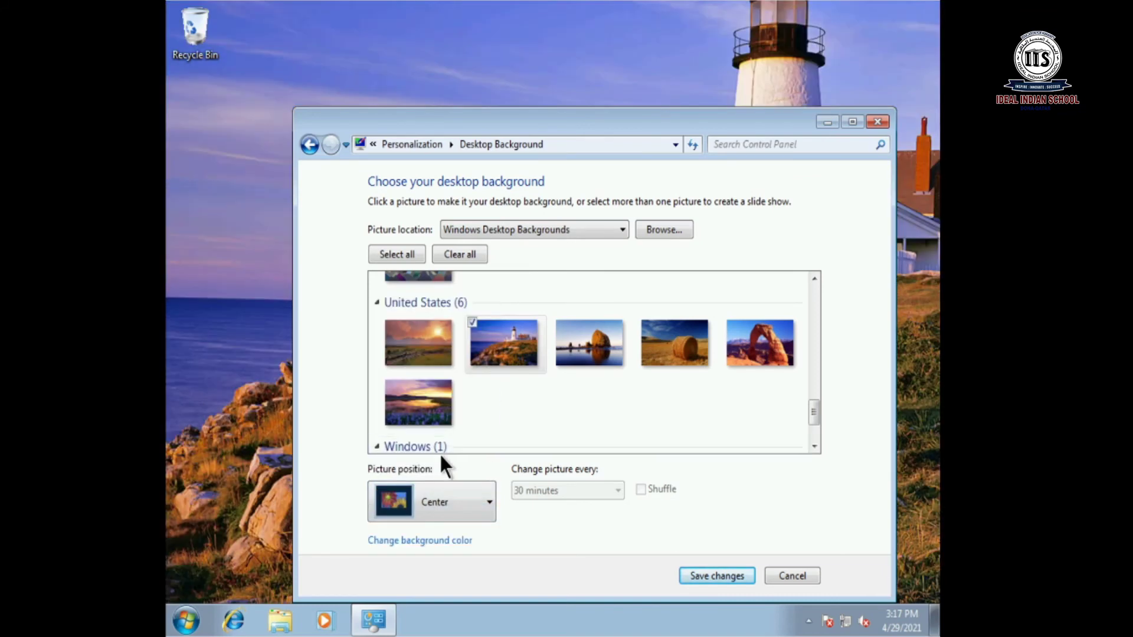
Set the picture position to Fill, and save the desktop background changes
{"action": "left_click", "coordinate": [458, 508]}
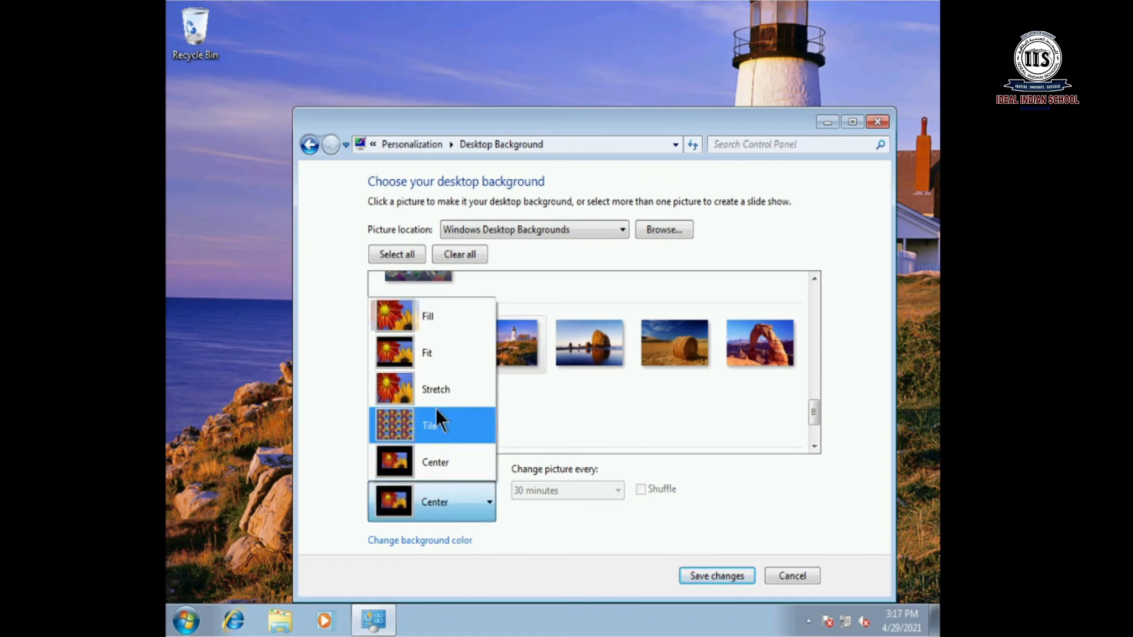
{"action": "left_click", "coordinate": [427, 319]}
{"action": "left_click_drag", "start_coordinate": [501, 120], "coordinate": [394, 71]}
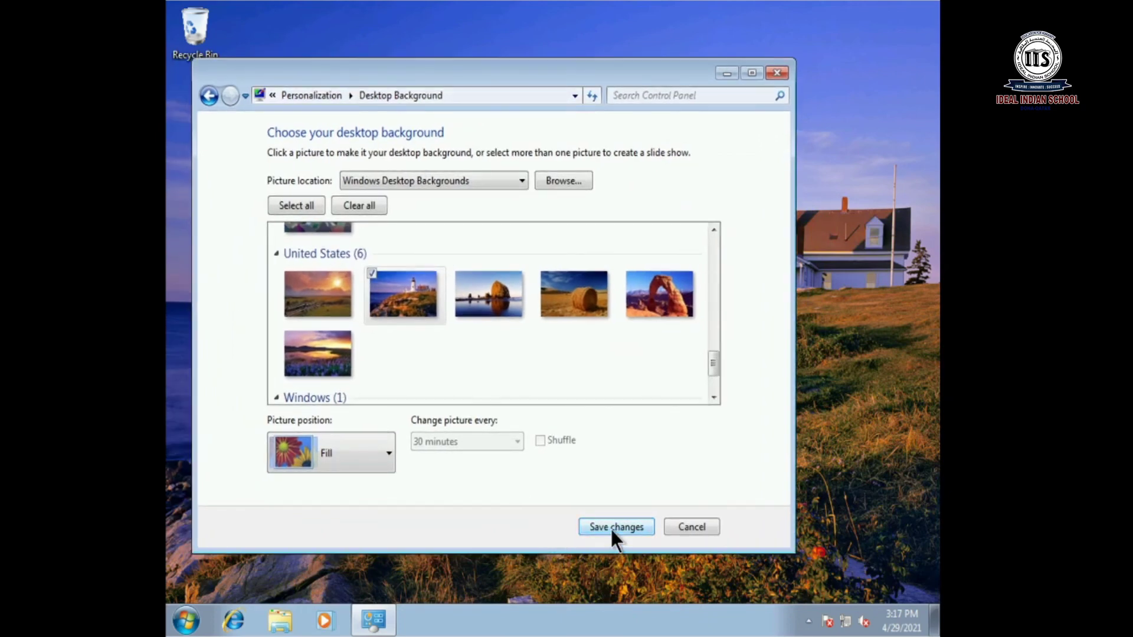
{"action": "left_click", "coordinate": [611, 527]}
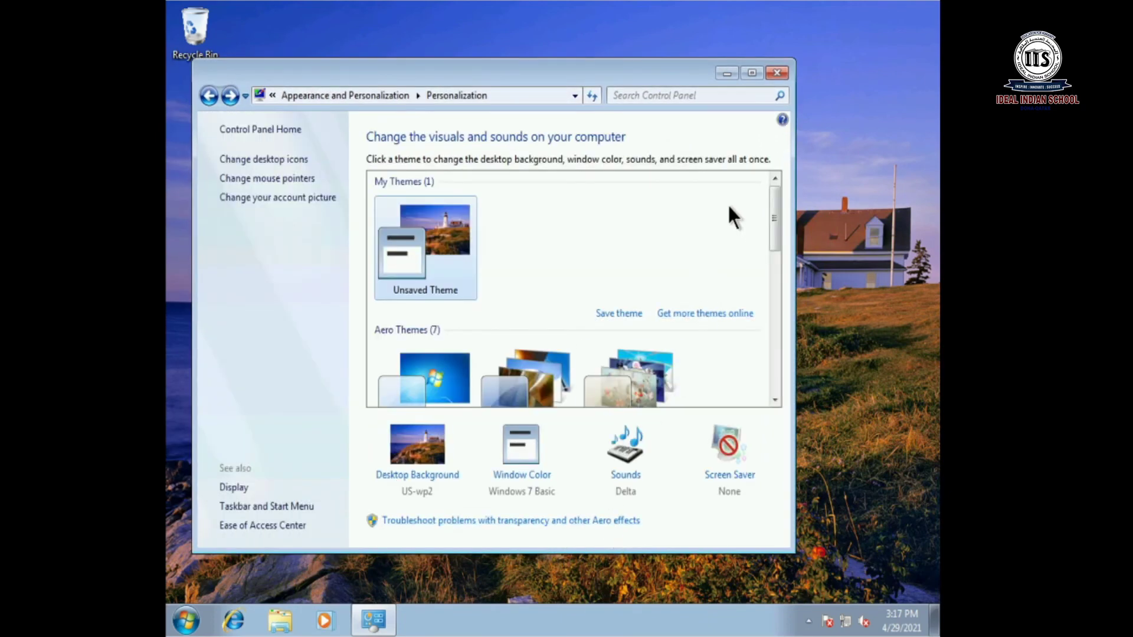
{"action": "left_click", "coordinate": [778, 76]}
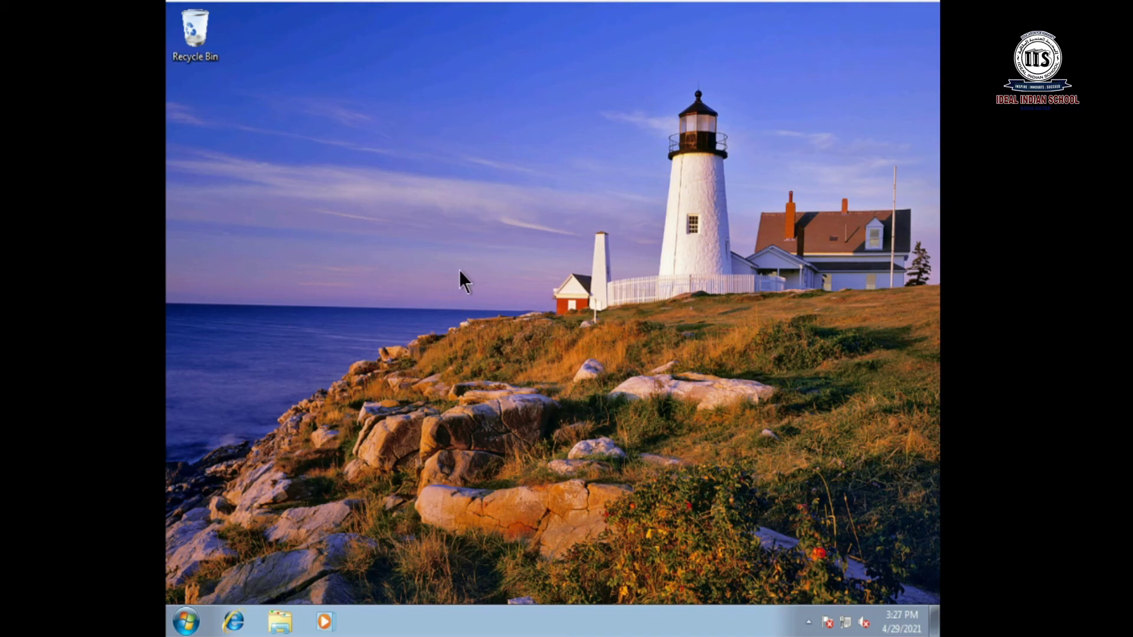
Open the Screen Saver Settings from the Personalization page of the Control Panel's Appearance and Personalization category
{"action": "left_click", "coordinate": [186, 621]}
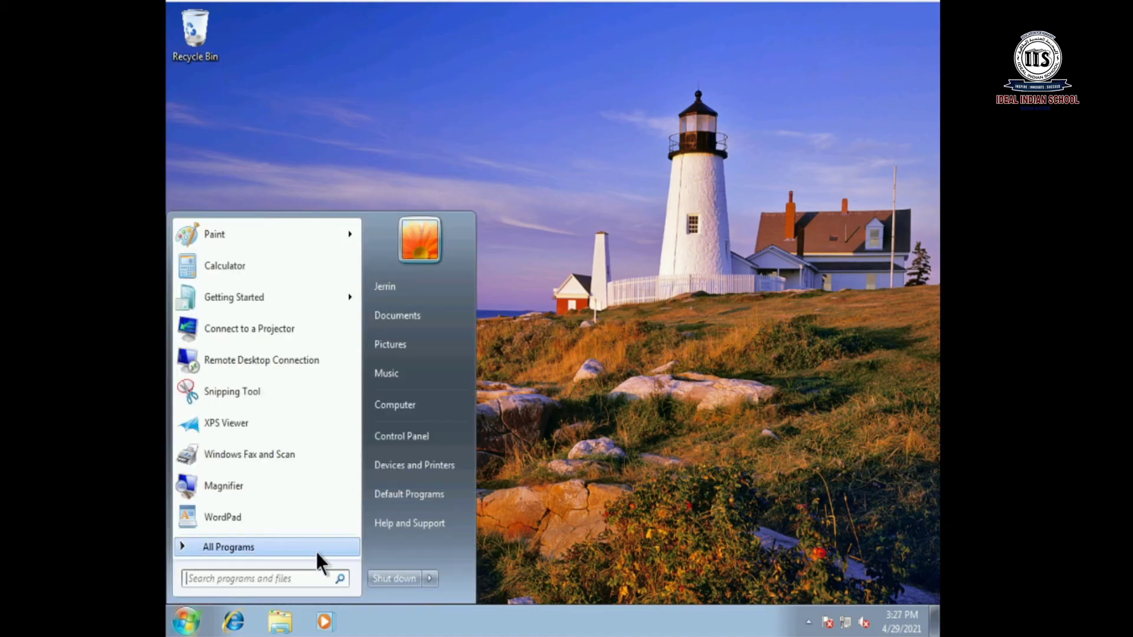
{"action": "left_click", "coordinate": [401, 436]}
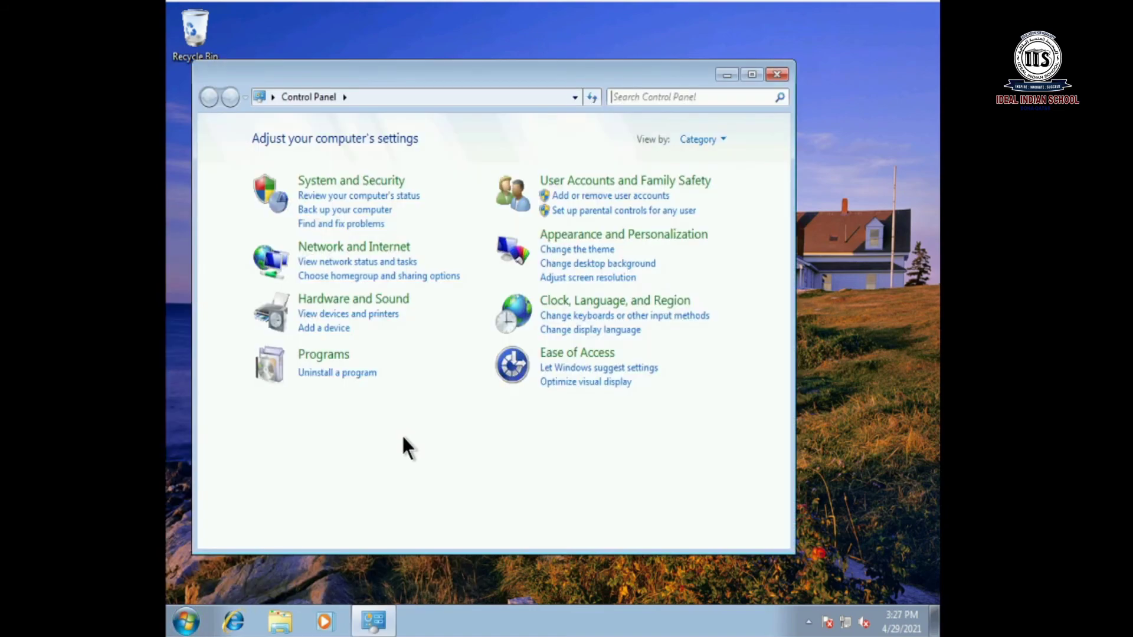
{"action": "left_click", "coordinate": [607, 236]}
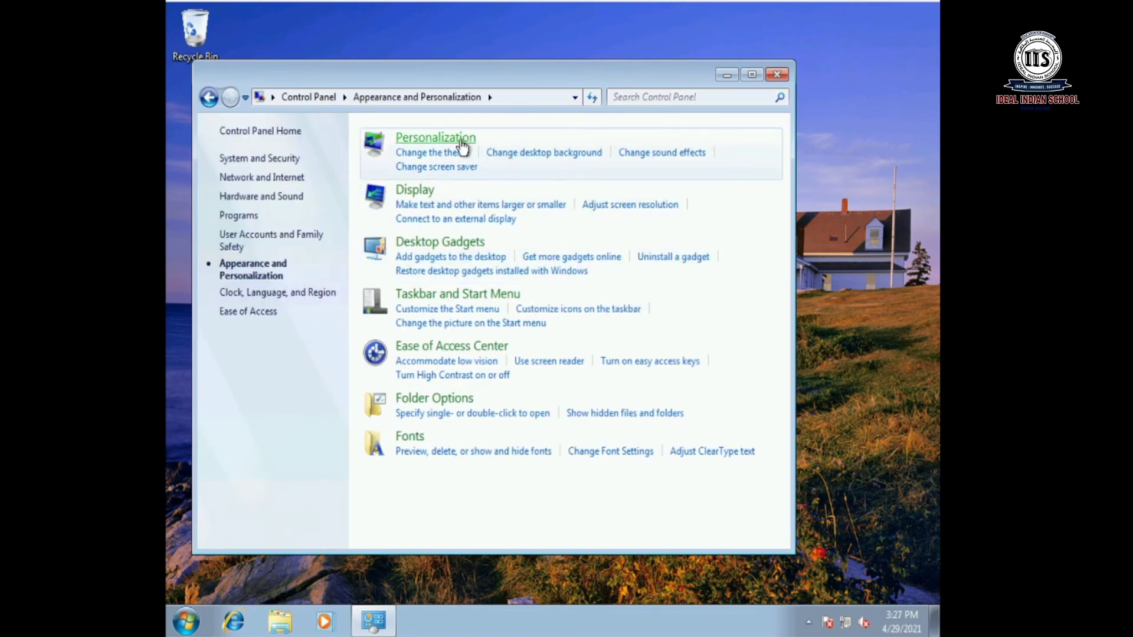
{"action": "left_click", "coordinate": [459, 137]}
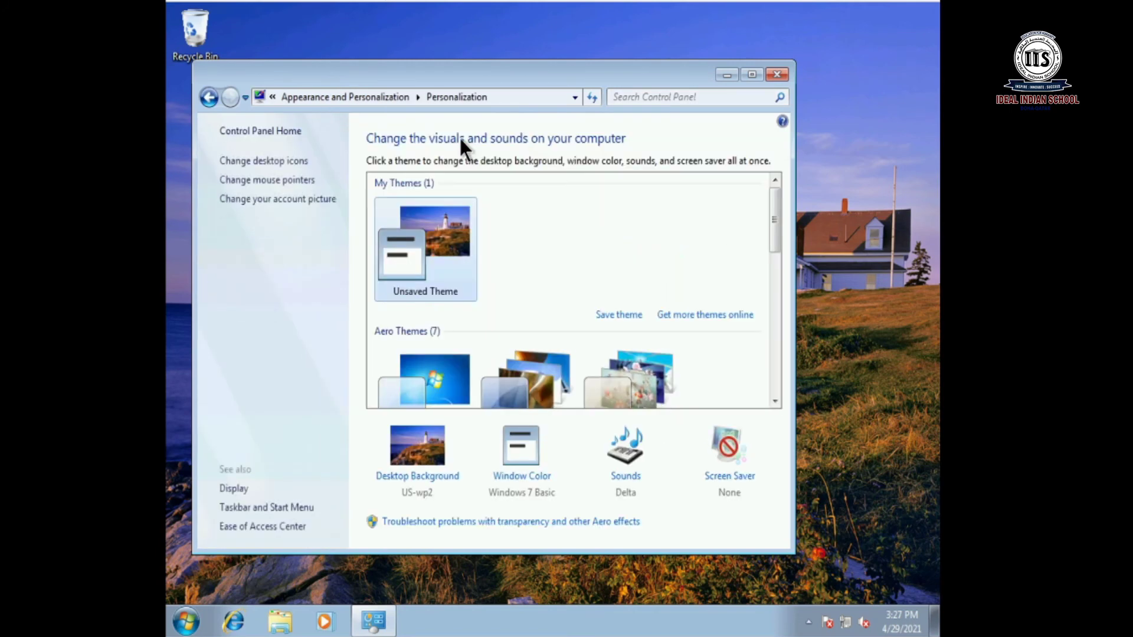
{"action": "left_click", "coordinate": [747, 485]}
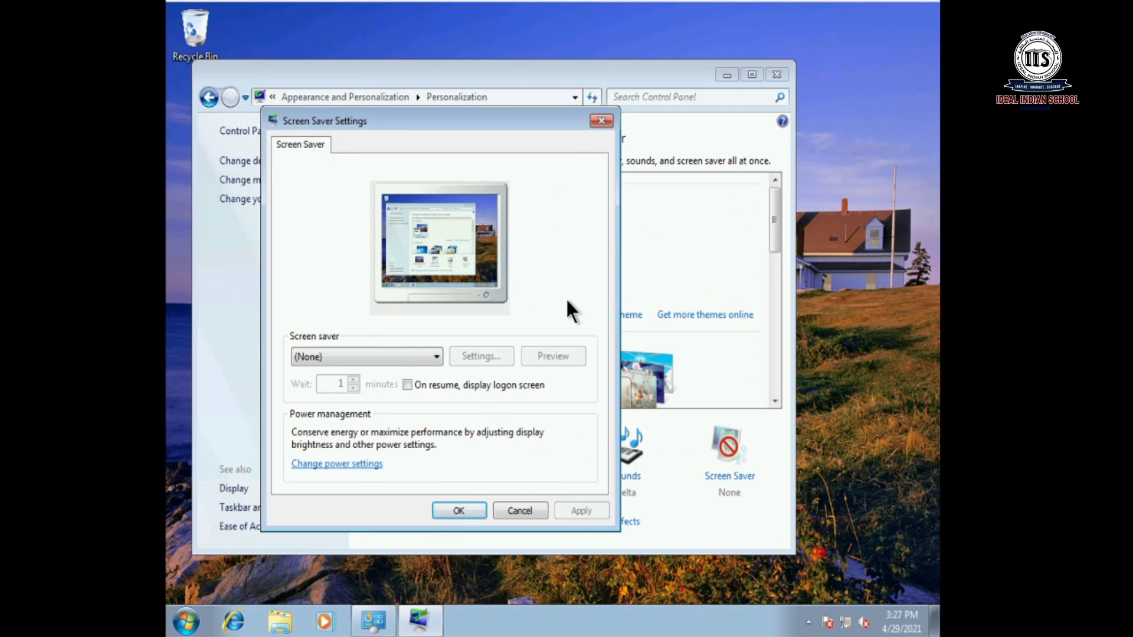
Try the 3D Text screen saver, and return the selection to (None)
{"action": "left_click", "coordinate": [433, 355]}
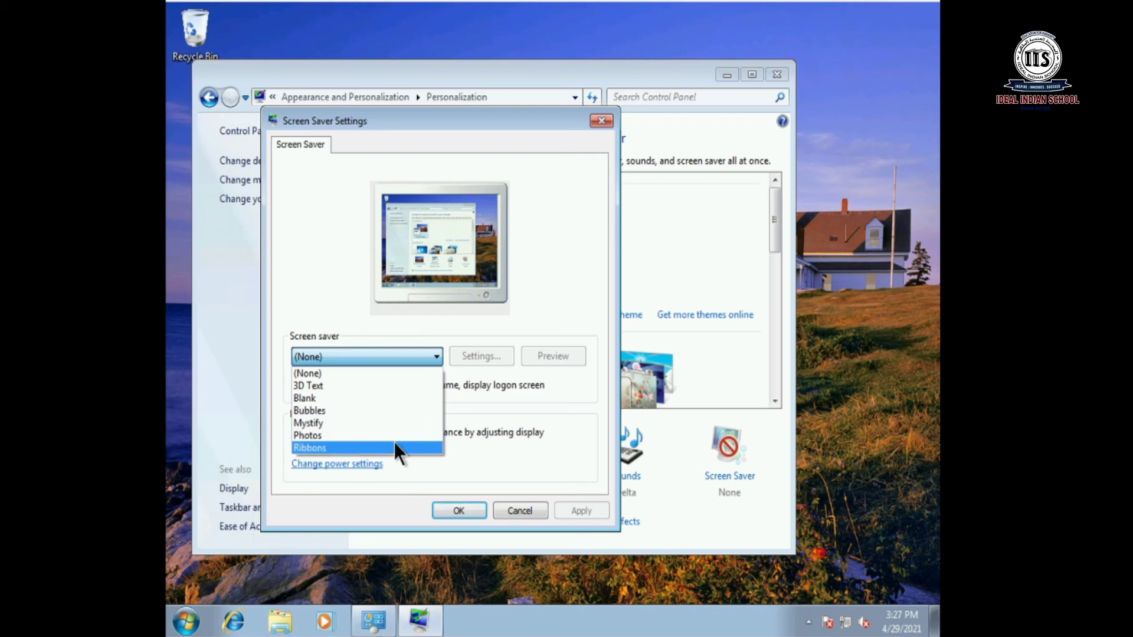
{"action": "left_click", "coordinate": [356, 386]}
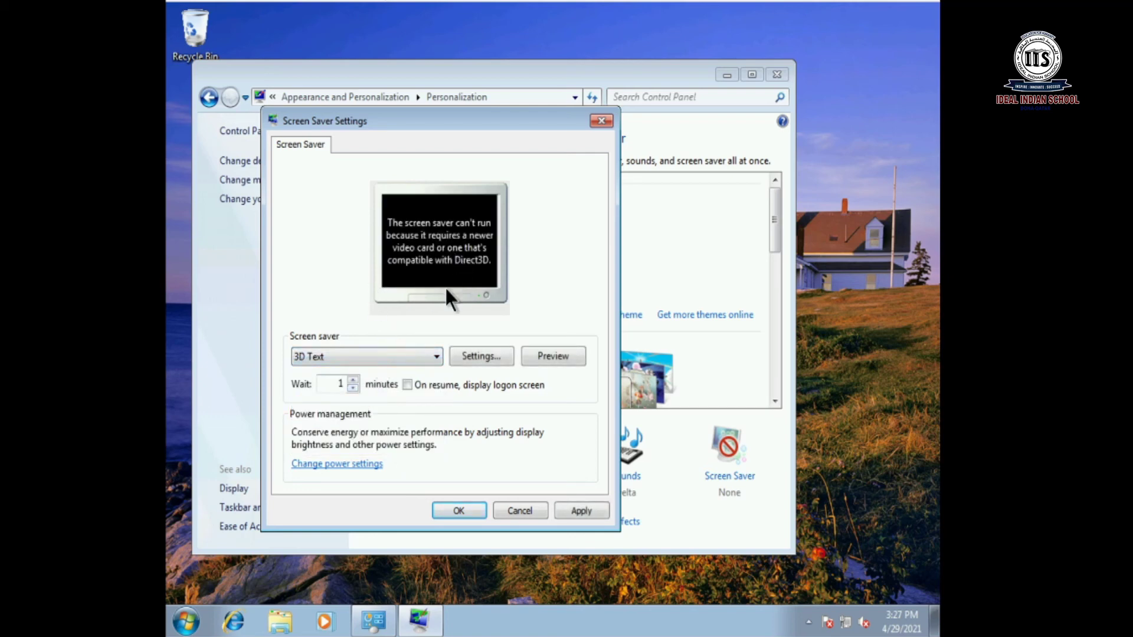
{"action": "left_click", "coordinate": [391, 353]}
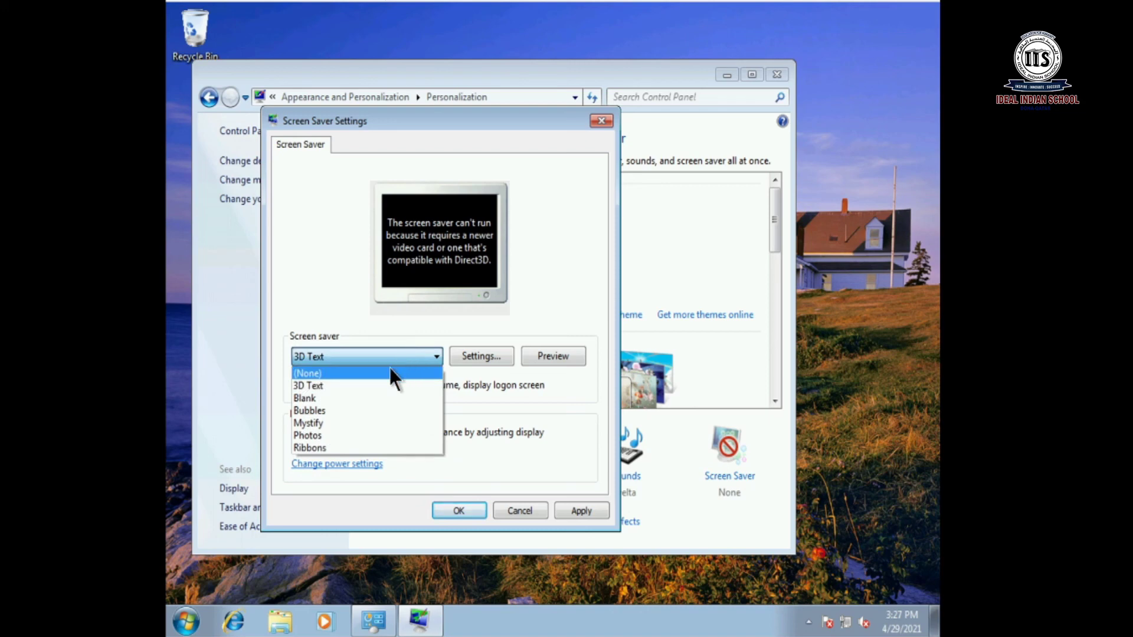
{"action": "left_click", "coordinate": [389, 372]}
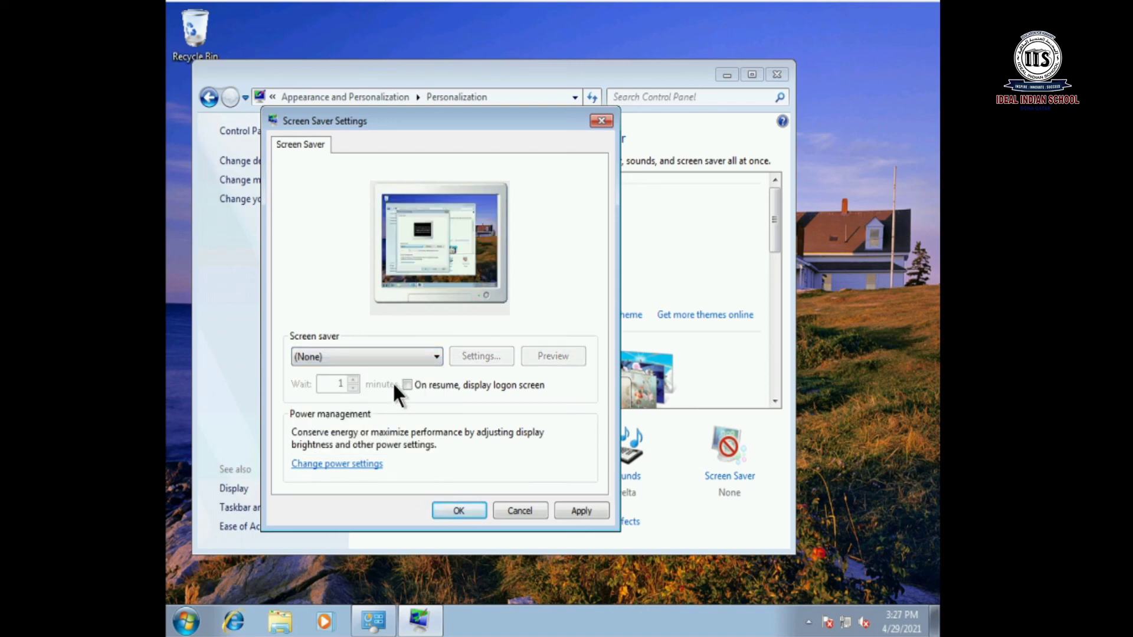
Set the screen saver to 3D Text, confirm the settings and close the Personalization window
{"action": "left_click", "coordinate": [388, 357]}
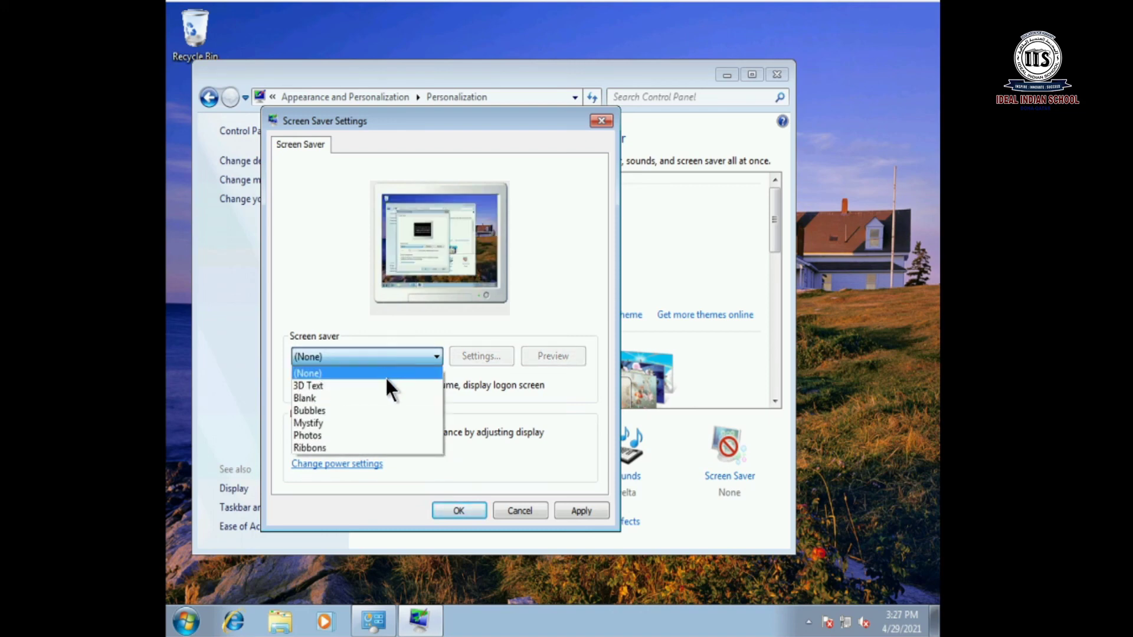
{"action": "left_click", "coordinate": [385, 383]}
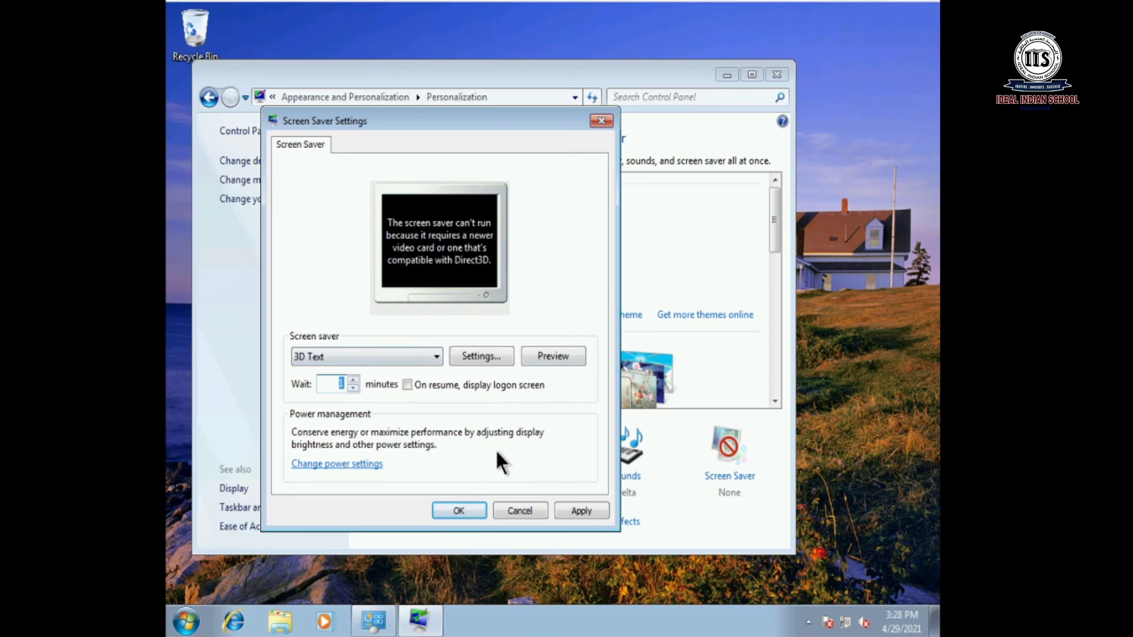
{"action": "left_click", "coordinate": [458, 510]}
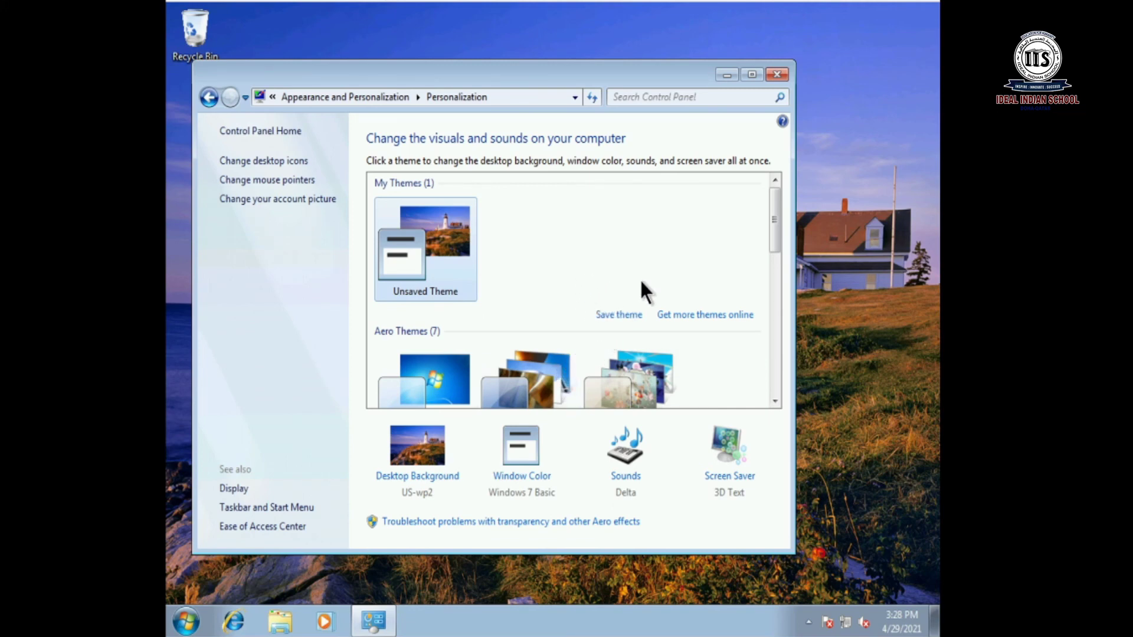
{"action": "left_click", "coordinate": [777, 75]}
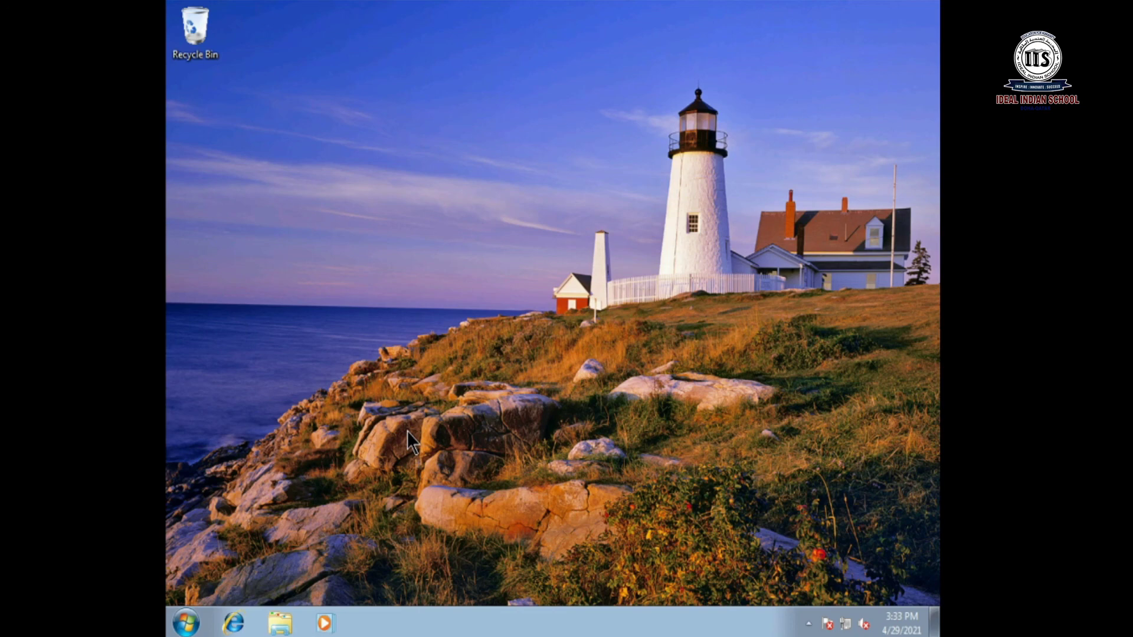
Open the desktop gadgets gallery and show the gadget details
{"action": "right_click", "coordinate": [400, 209]}
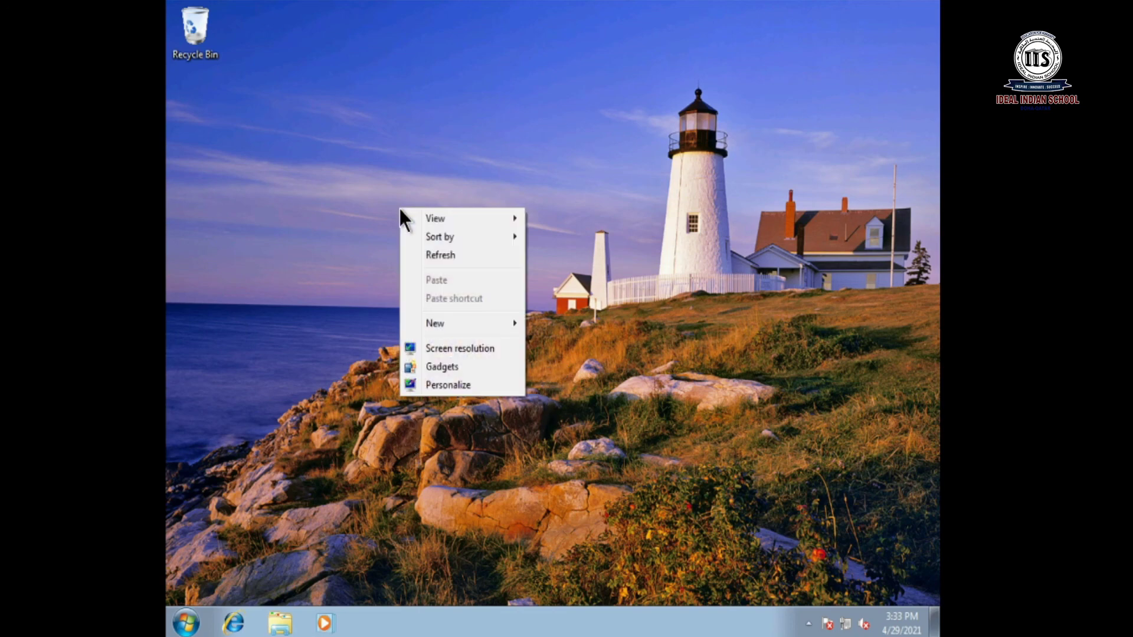
{"action": "left_click", "coordinate": [451, 366]}
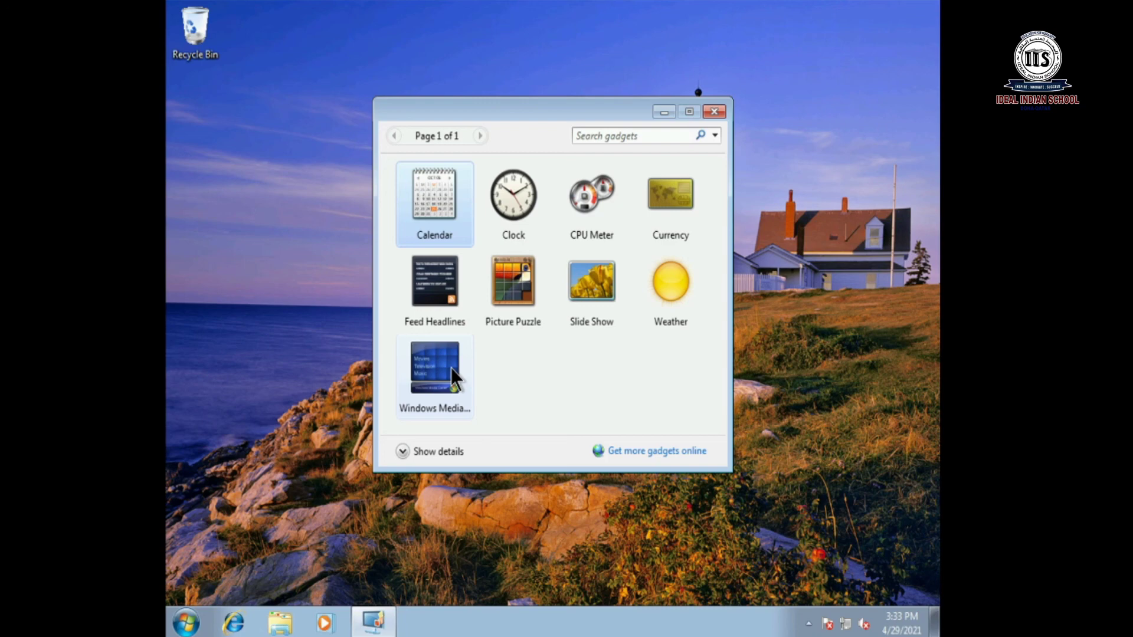
{"action": "left_click", "coordinate": [427, 451]}
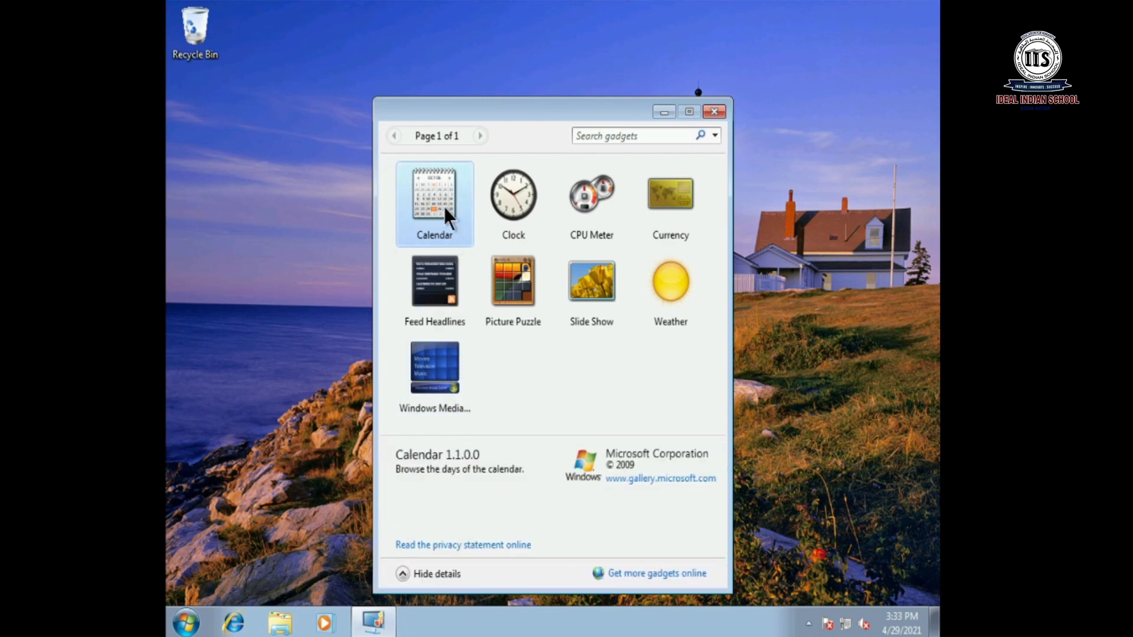
View the descriptions of gadgets including Clock, CPU Meter, Currency, Weather and Picture Puzzle
{"action": "left_click", "coordinate": [498, 190]}
{"action": "left_click", "coordinate": [566, 202]}
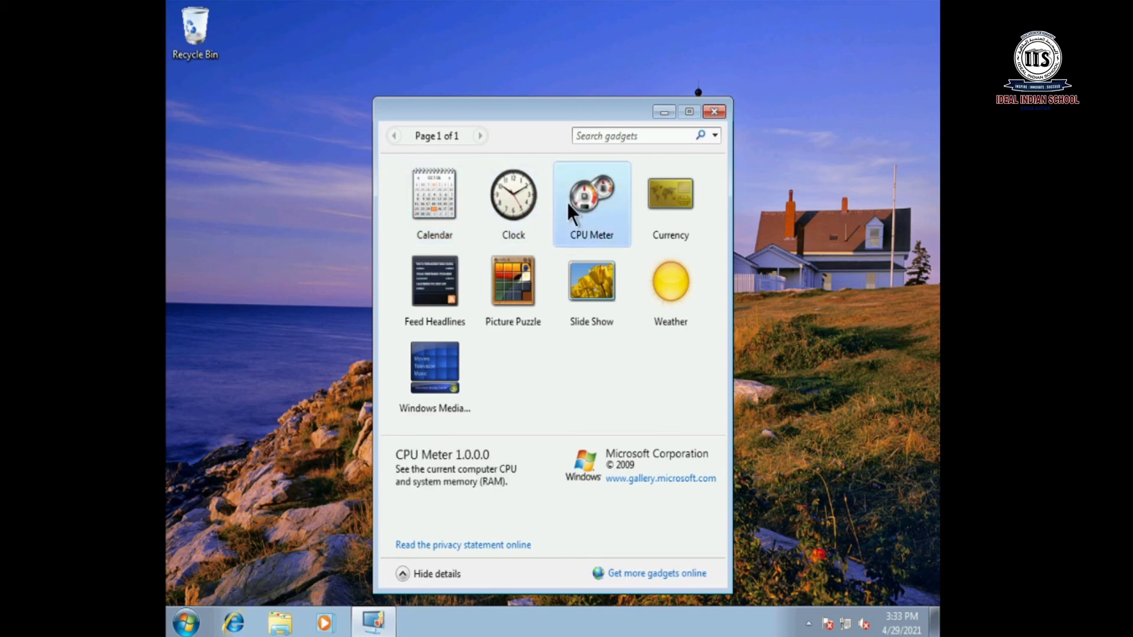
{"action": "left_click", "coordinate": [652, 198]}
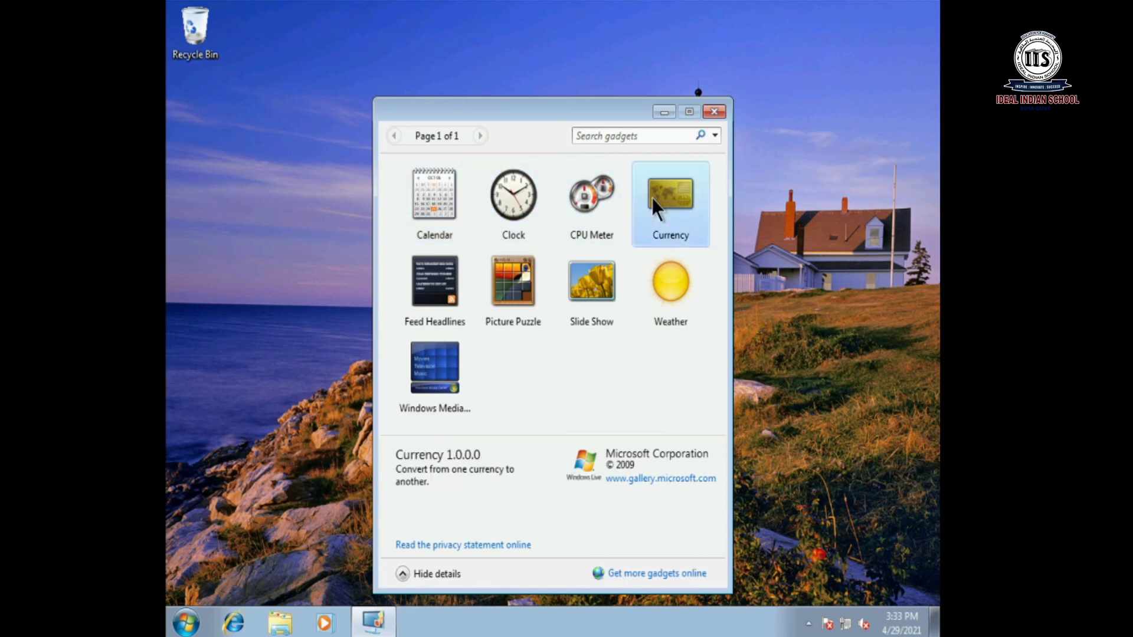
{"action": "left_click", "coordinate": [678, 279]}
{"action": "left_click", "coordinate": [525, 291]}
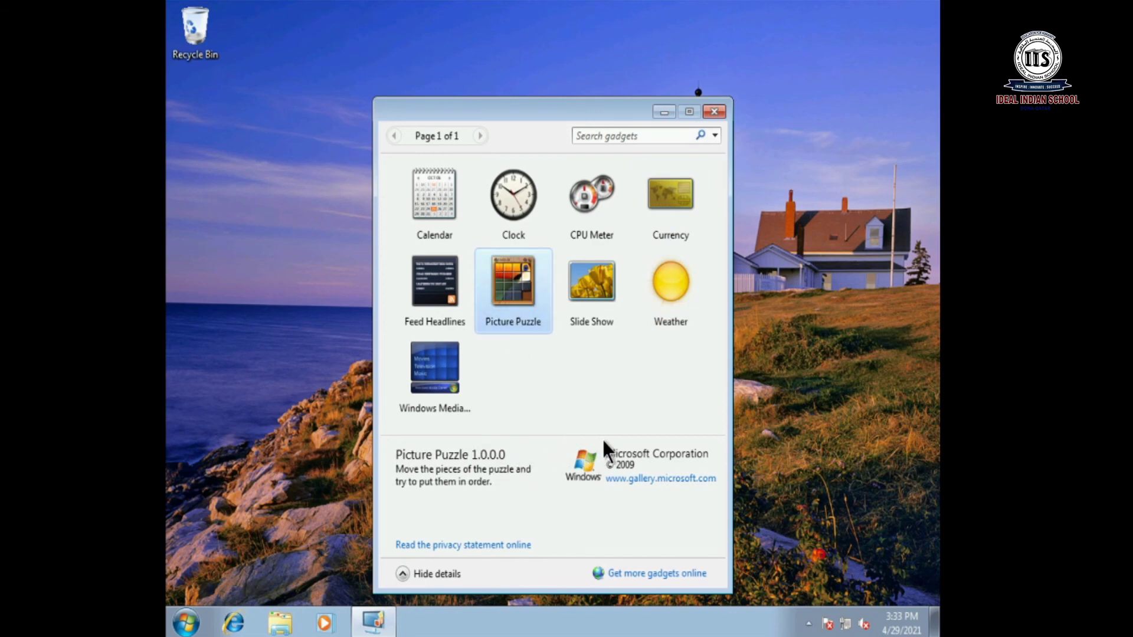
Add the Clock and Calendar gadgets to the desktop, and close the gadget gallery
{"action": "right_click", "coordinate": [522, 214]}
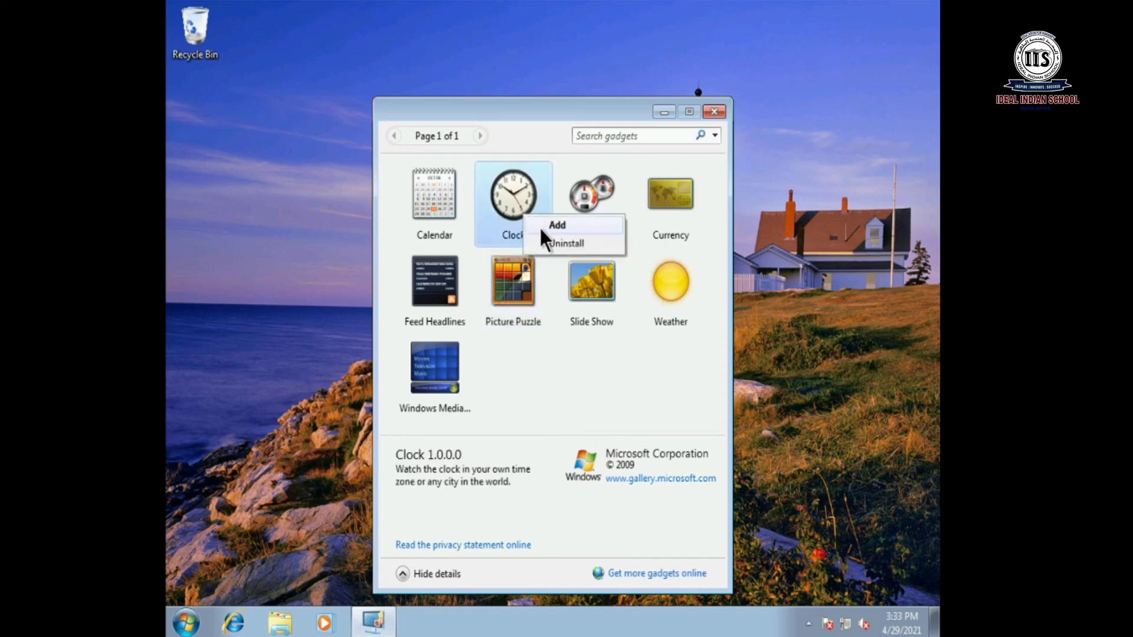
{"action": "left_click", "coordinate": [541, 226]}
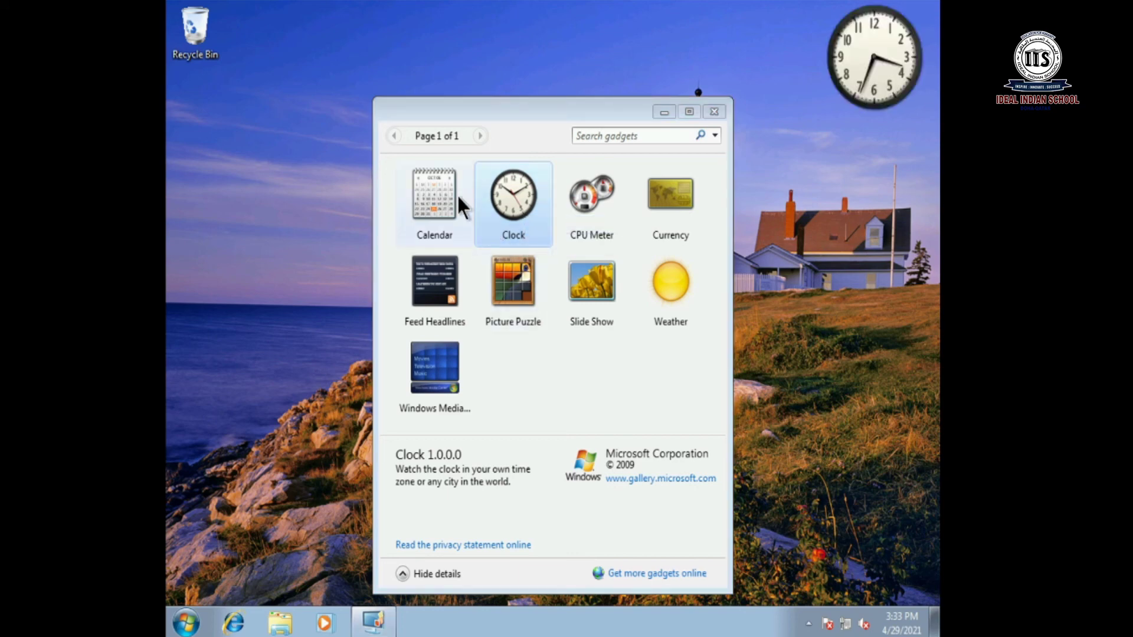
{"action": "double_click", "coordinate": [430, 200]}
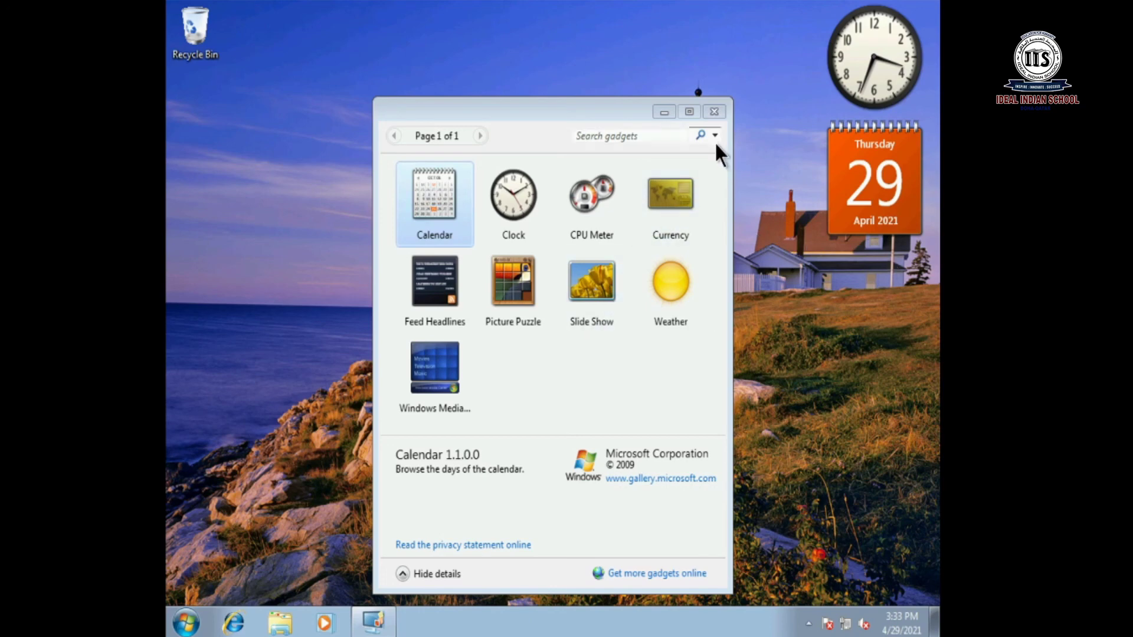
{"action": "left_click", "coordinate": [714, 112]}
Remove the Calendar and Clock gadgets from the desktop
{"action": "mouse_move", "coordinate": [879, 199]}
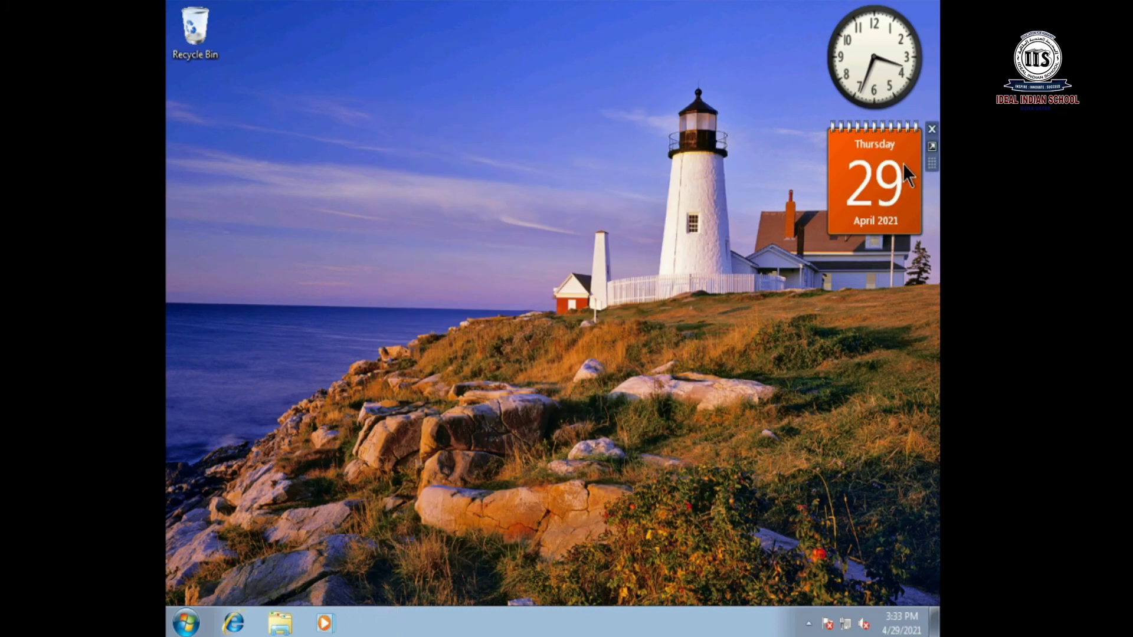
{"action": "left_click", "coordinate": [932, 129]}
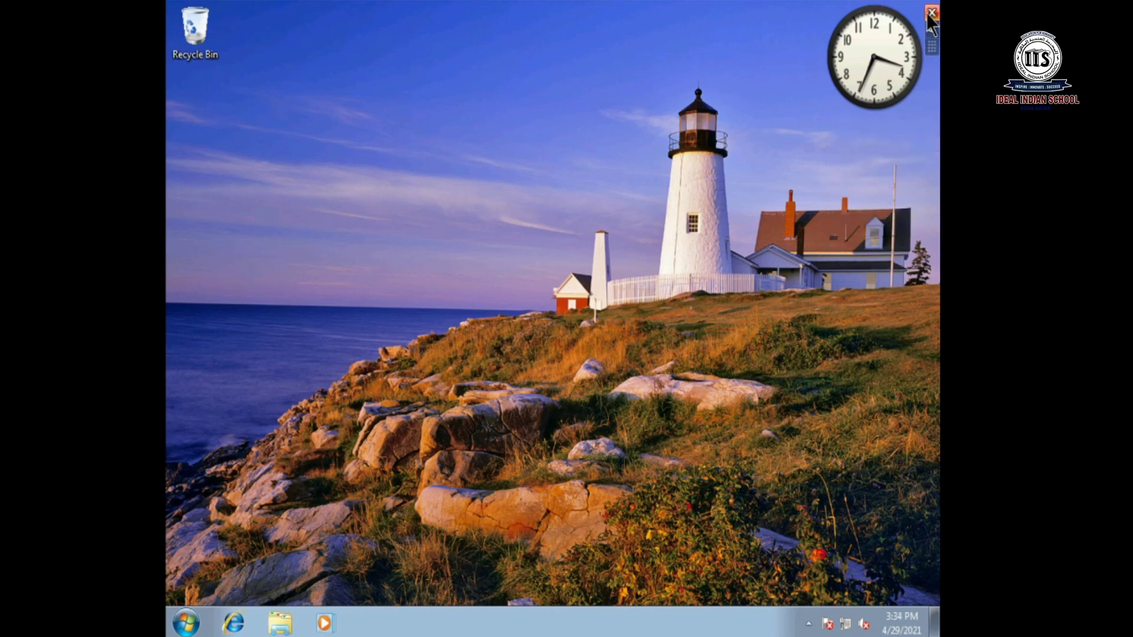
{"action": "left_click", "coordinate": [931, 12]}
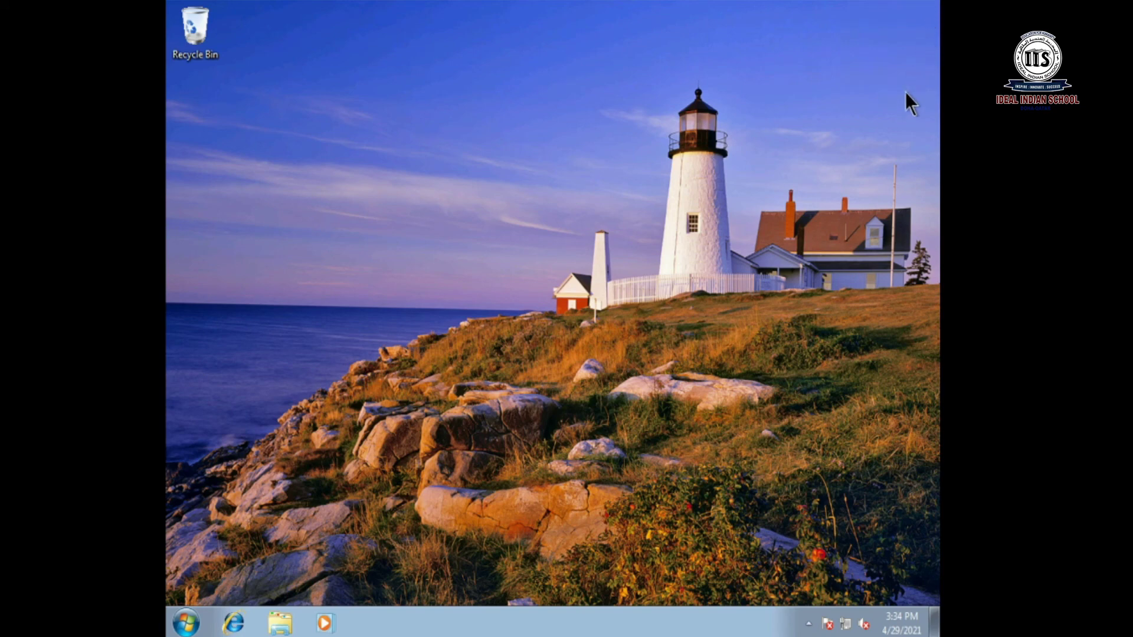